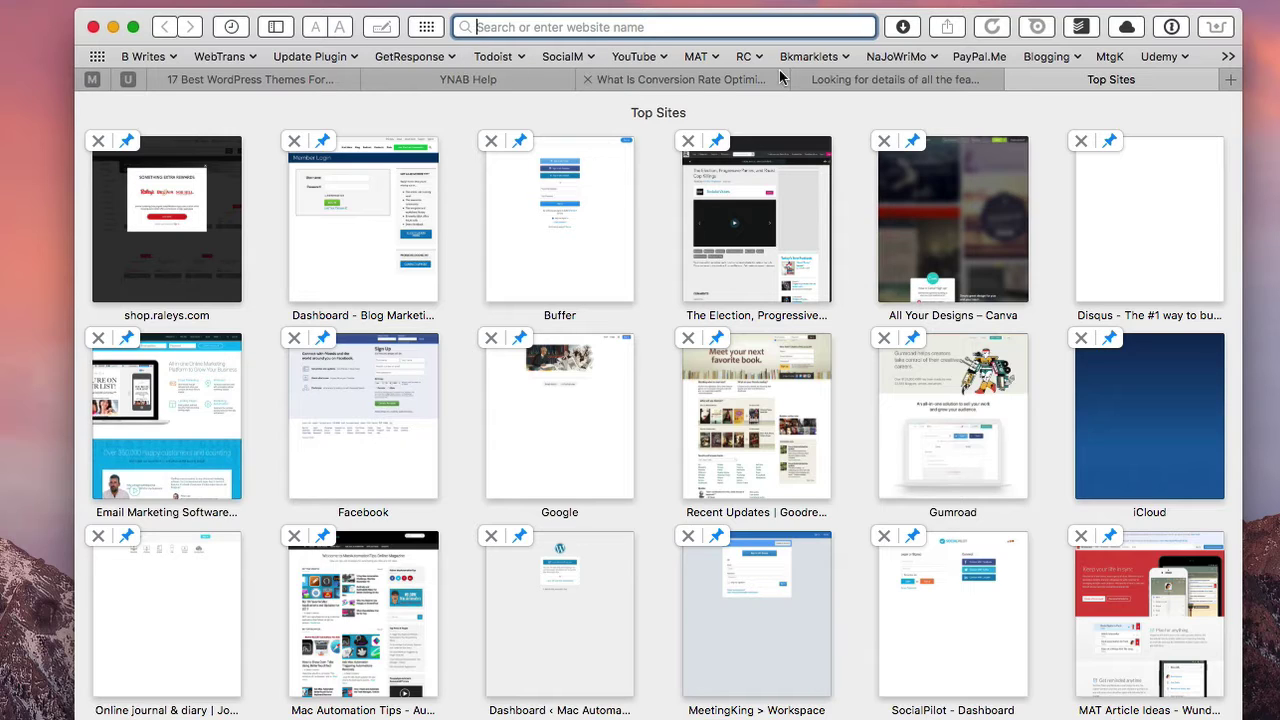
Glance at the MAT bookmarks folder, then open a new Top Sites tab
click(716, 58)
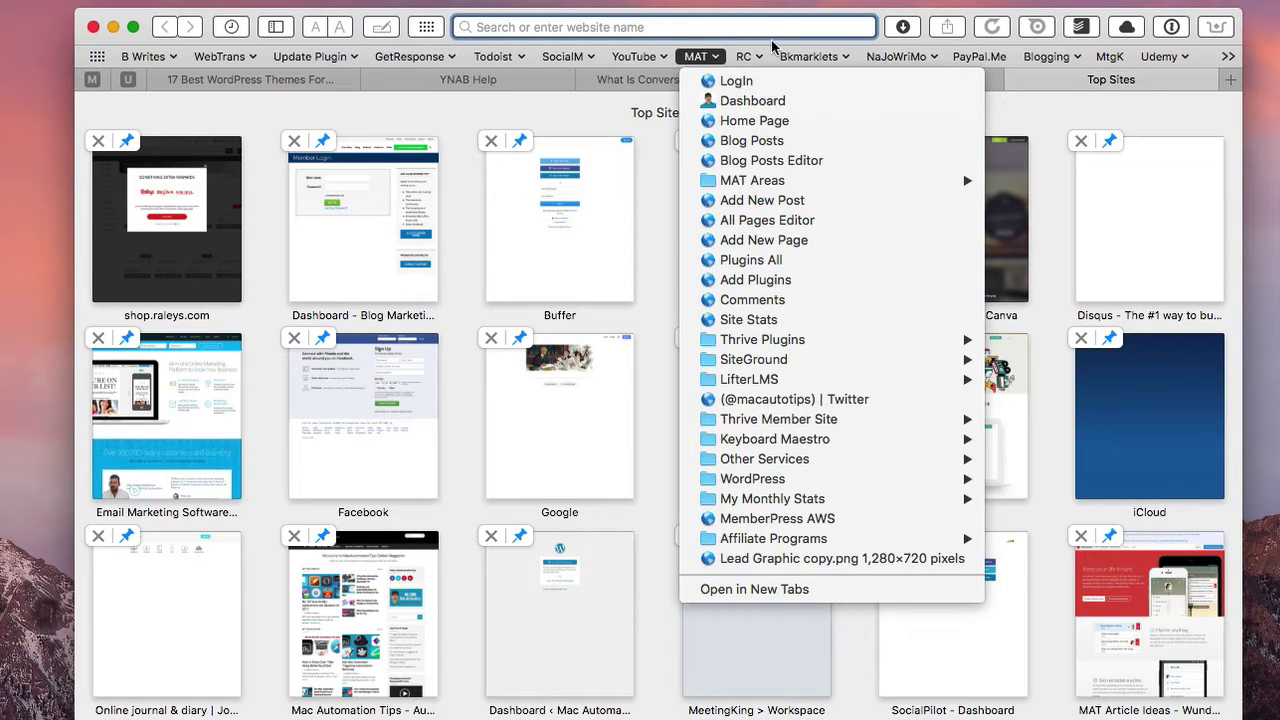
click(713, 58)
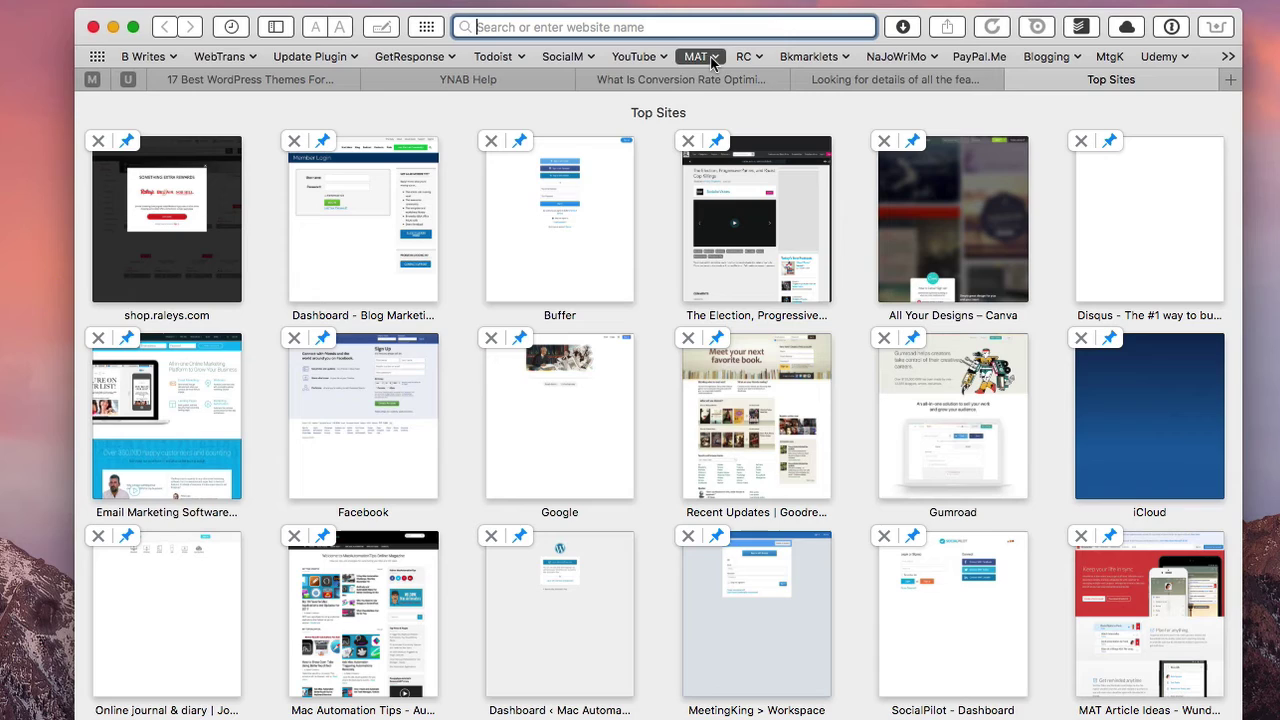
click(1227, 80)
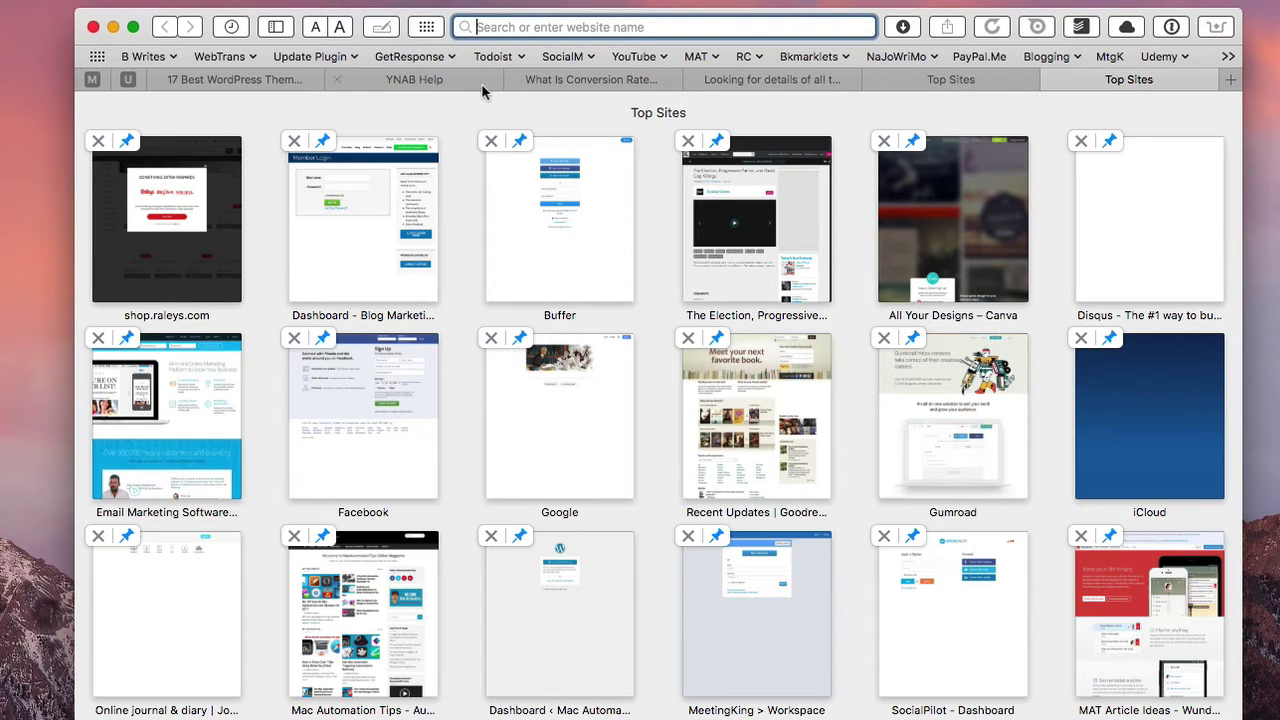
Confirm Safari's General preferences keep new tabs opening with Top Sites
right_click(463, 110)
mouse_move(517, 143)
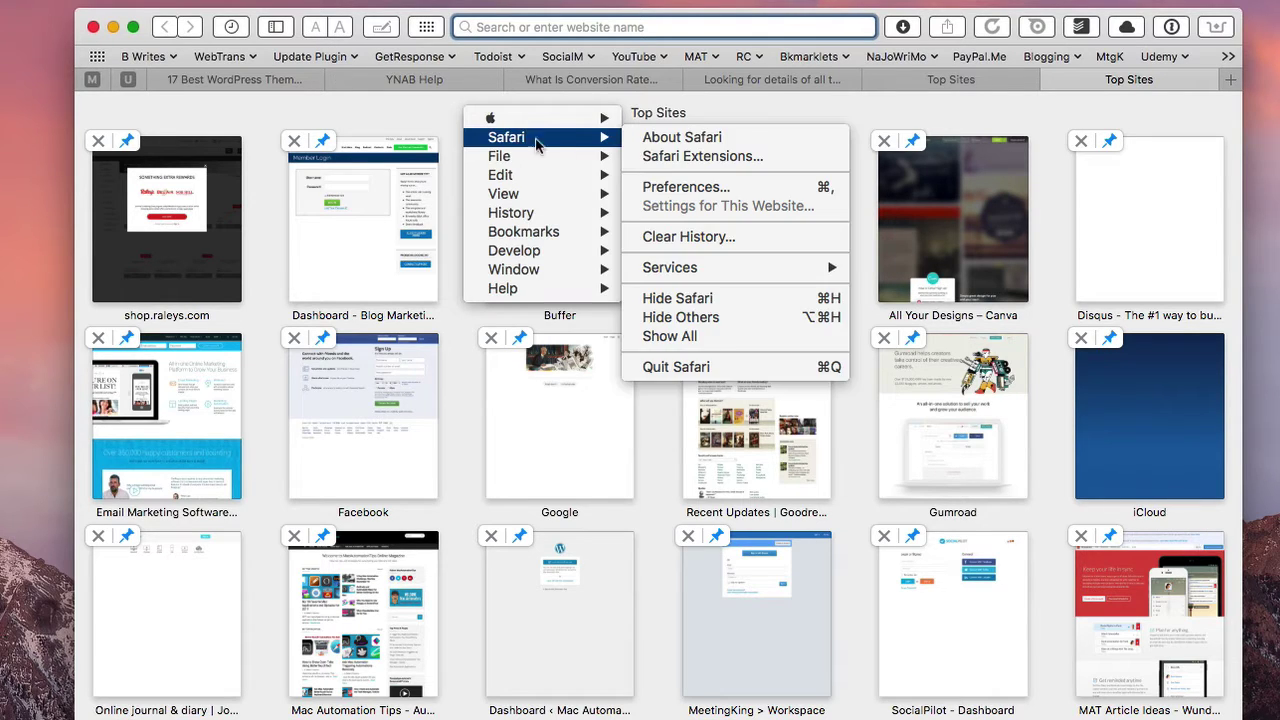
click(668, 186)
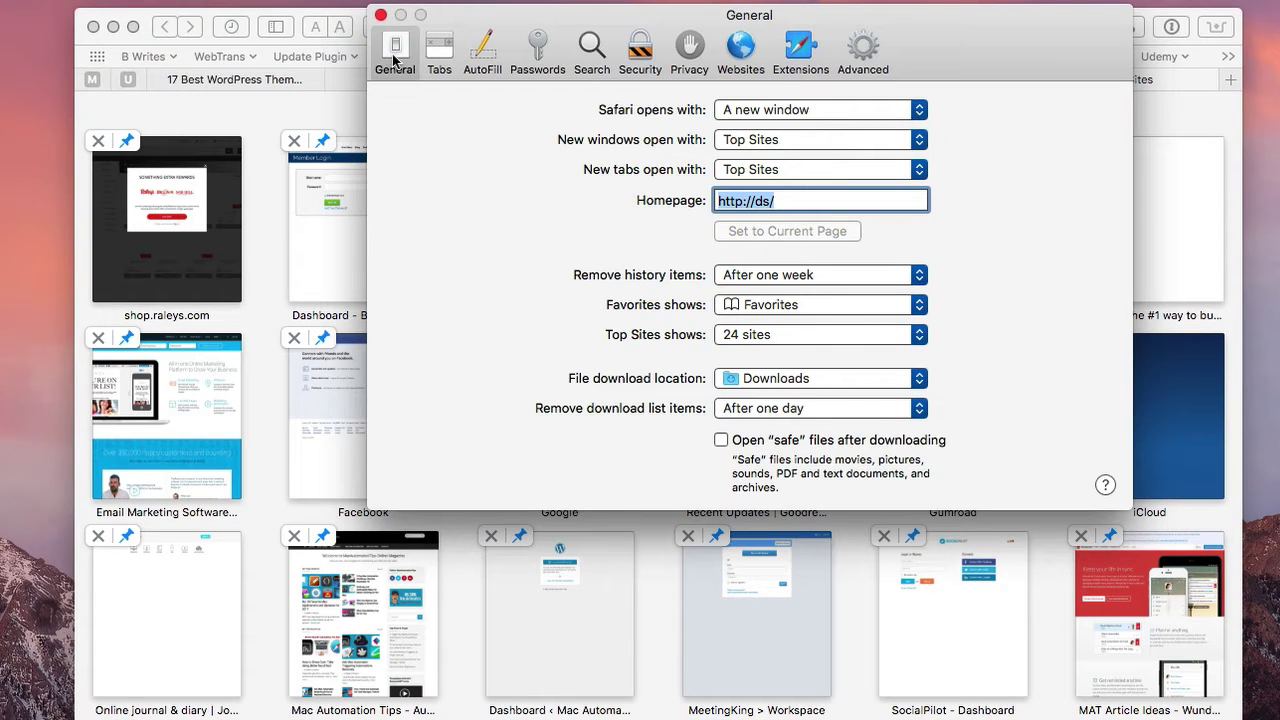
click(766, 172)
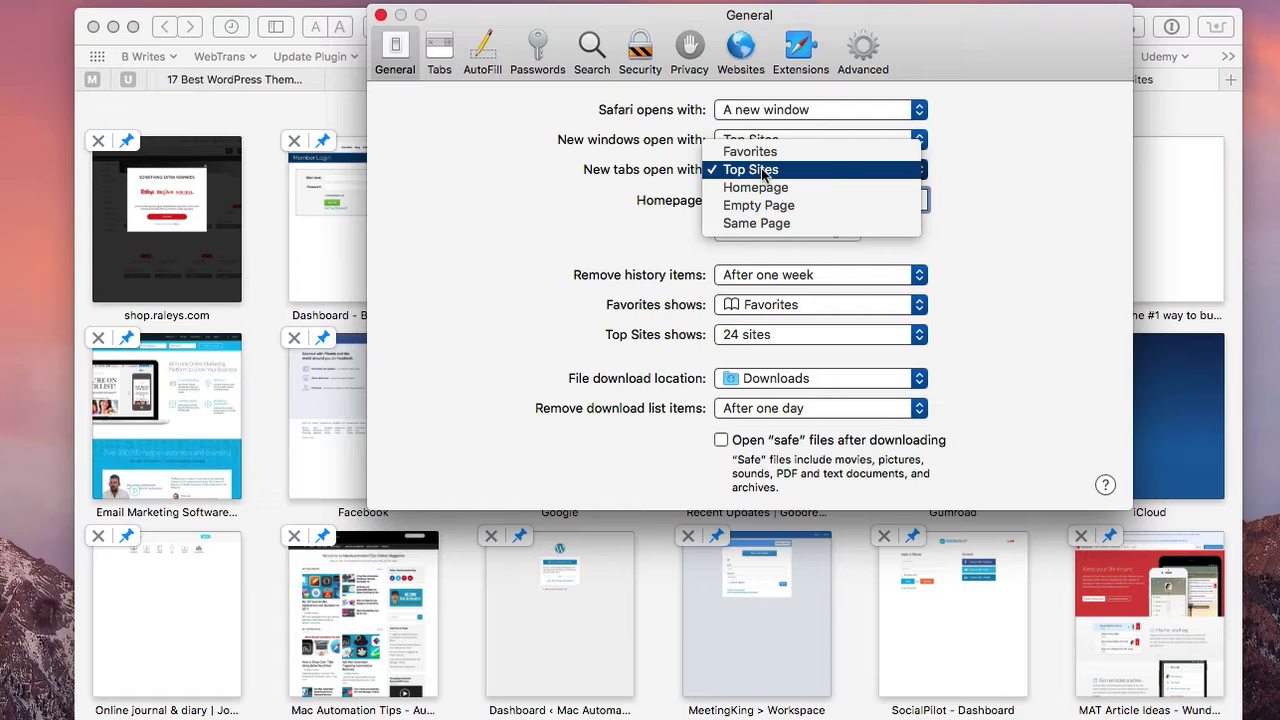
click(766, 172)
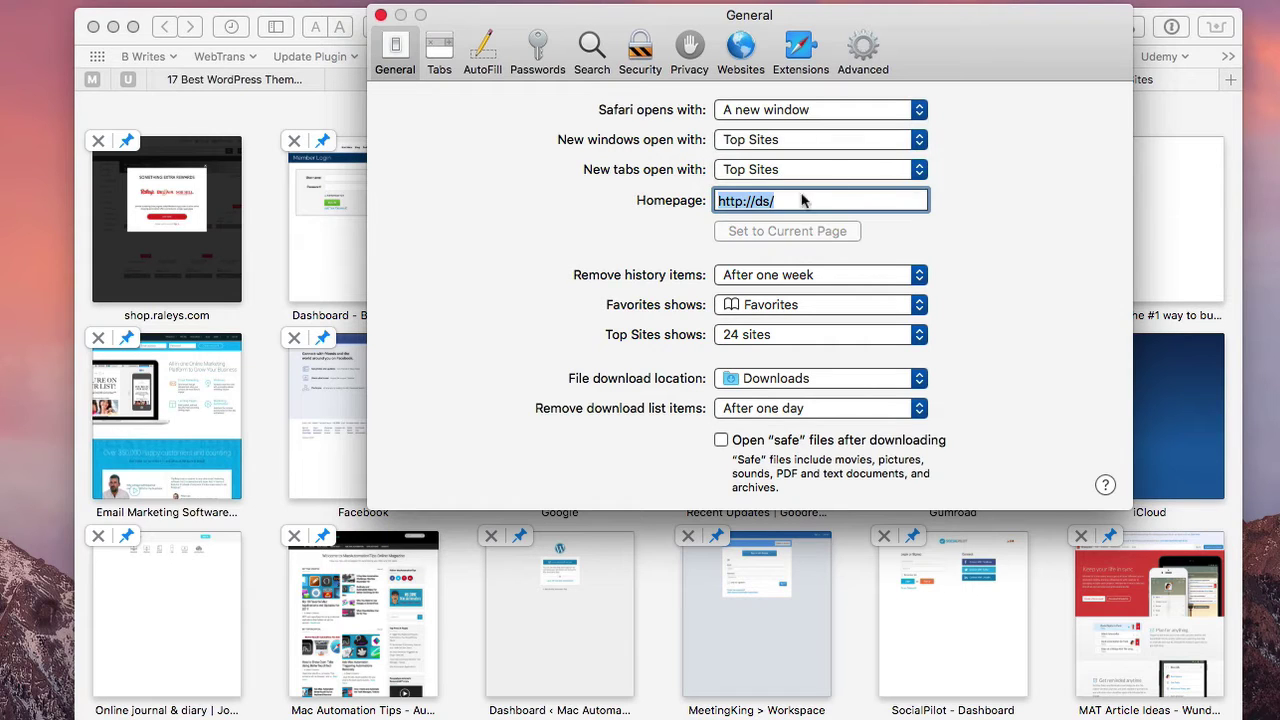
click(380, 17)
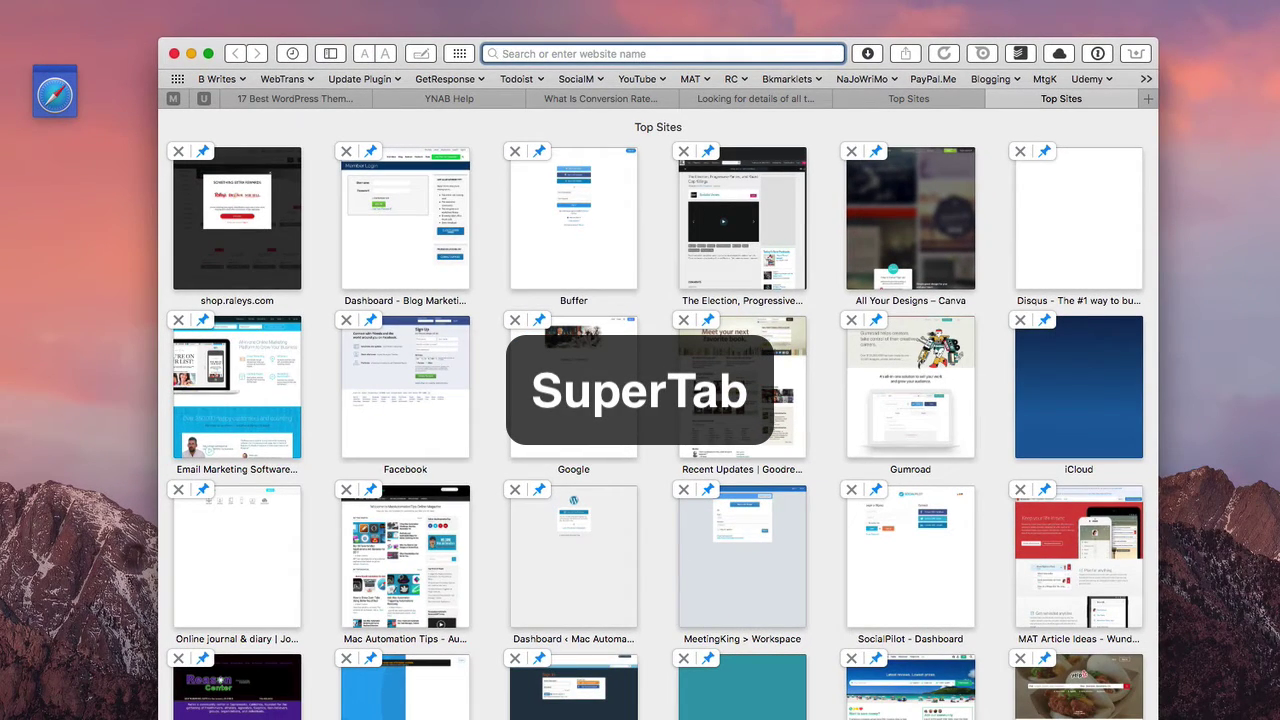
Open the MAT Dashboard bookmark from SuperTab, then close that WordPress window
key(super+Tab)
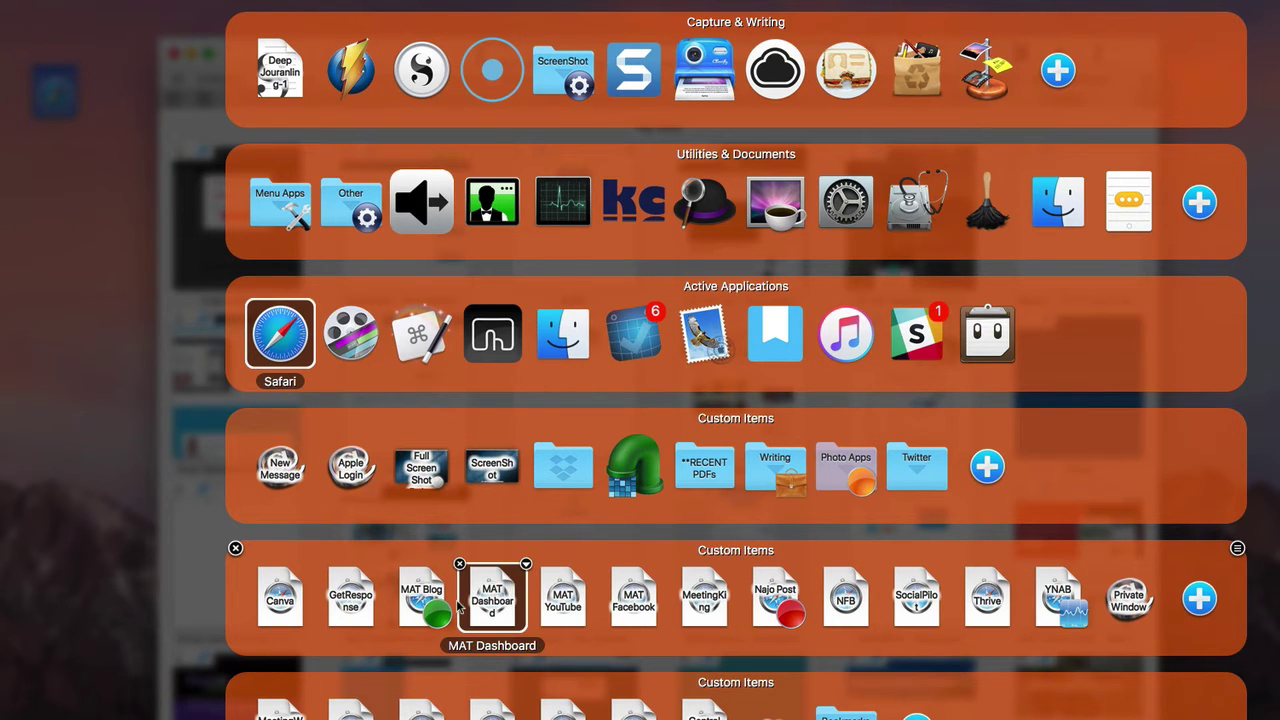
scroll(457, 617, down, 2)
key(Escape)
click(509, 421)
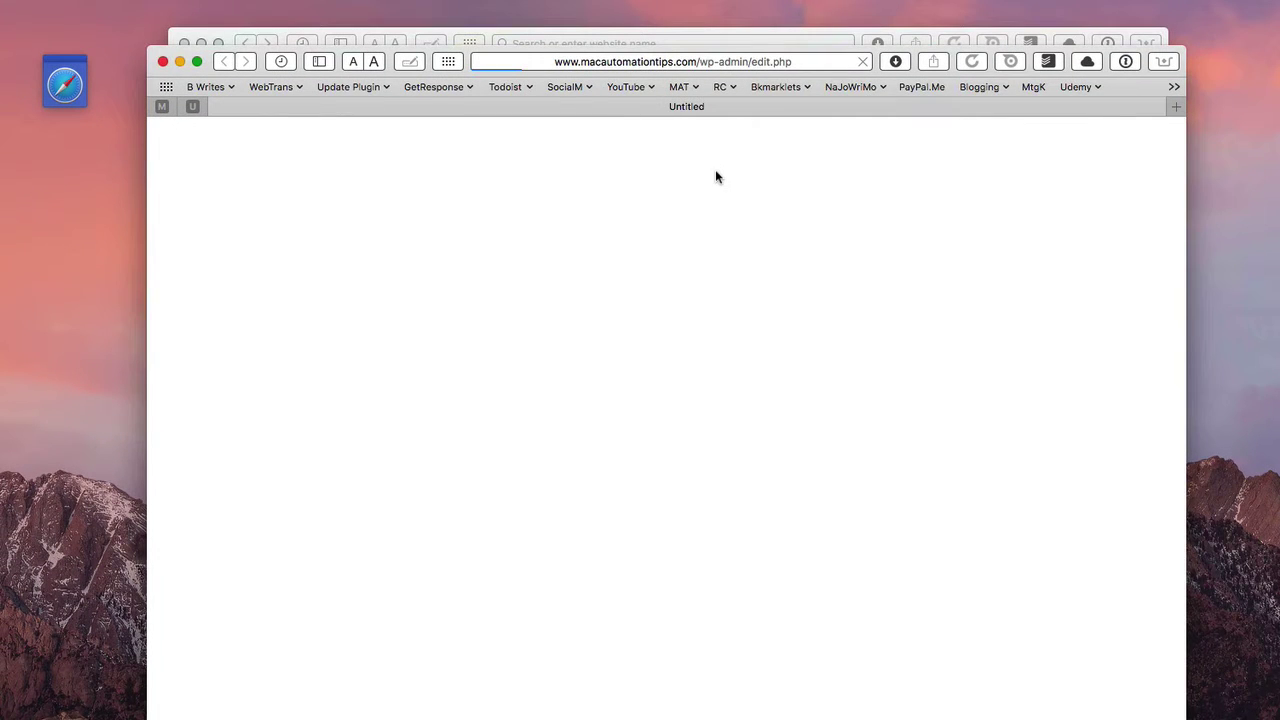
click(163, 62)
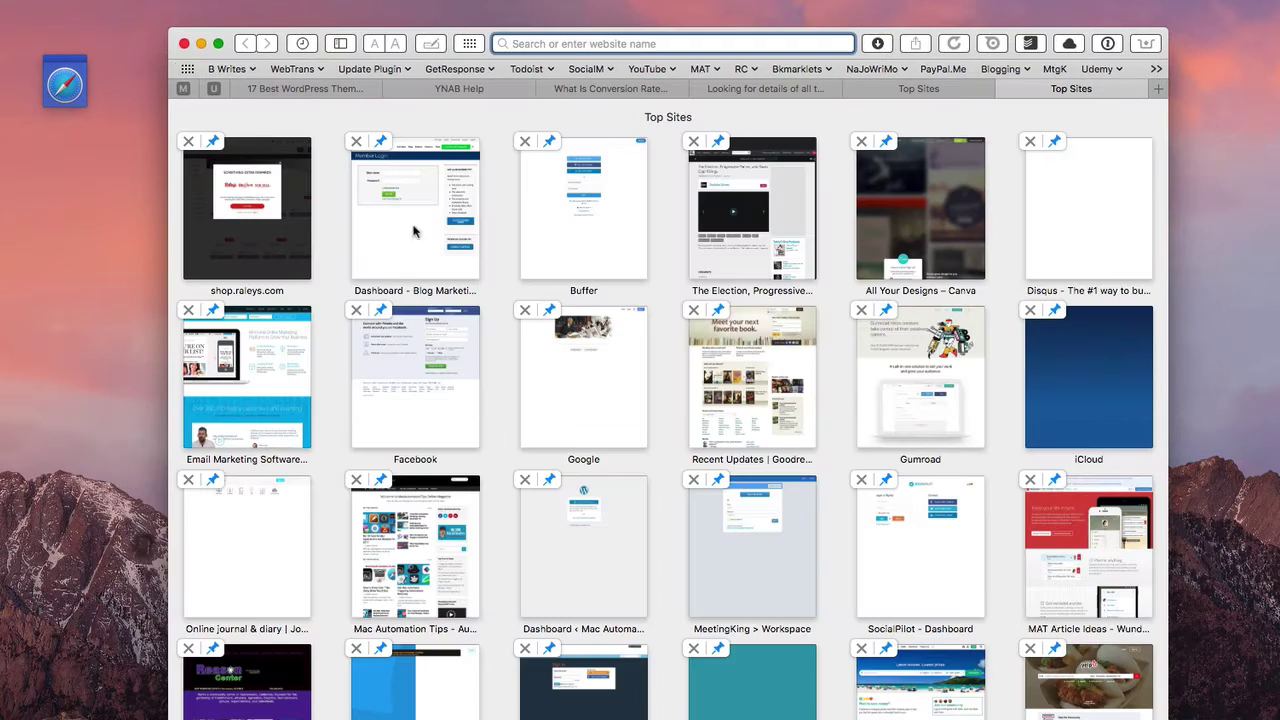
Open the MAT Blog Posts bookmark from SuperTab, then reopen and dismiss the launcher
key(ctrl+space)
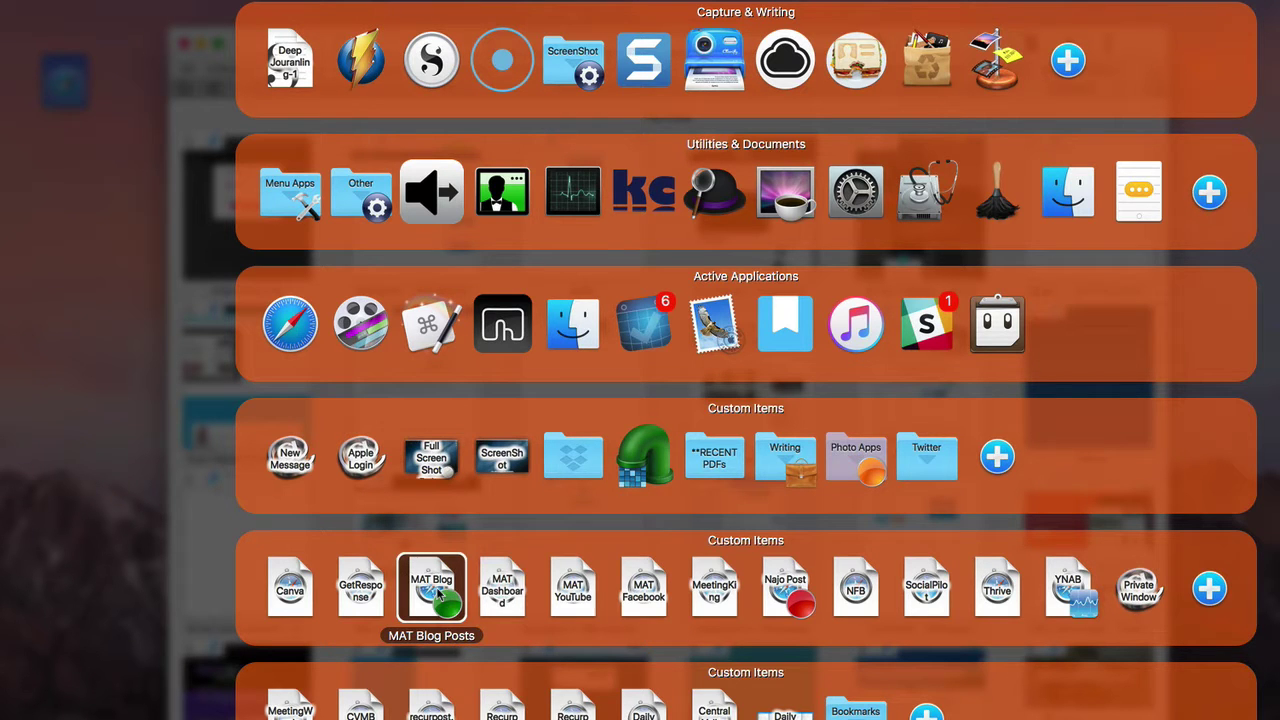
click(429, 594)
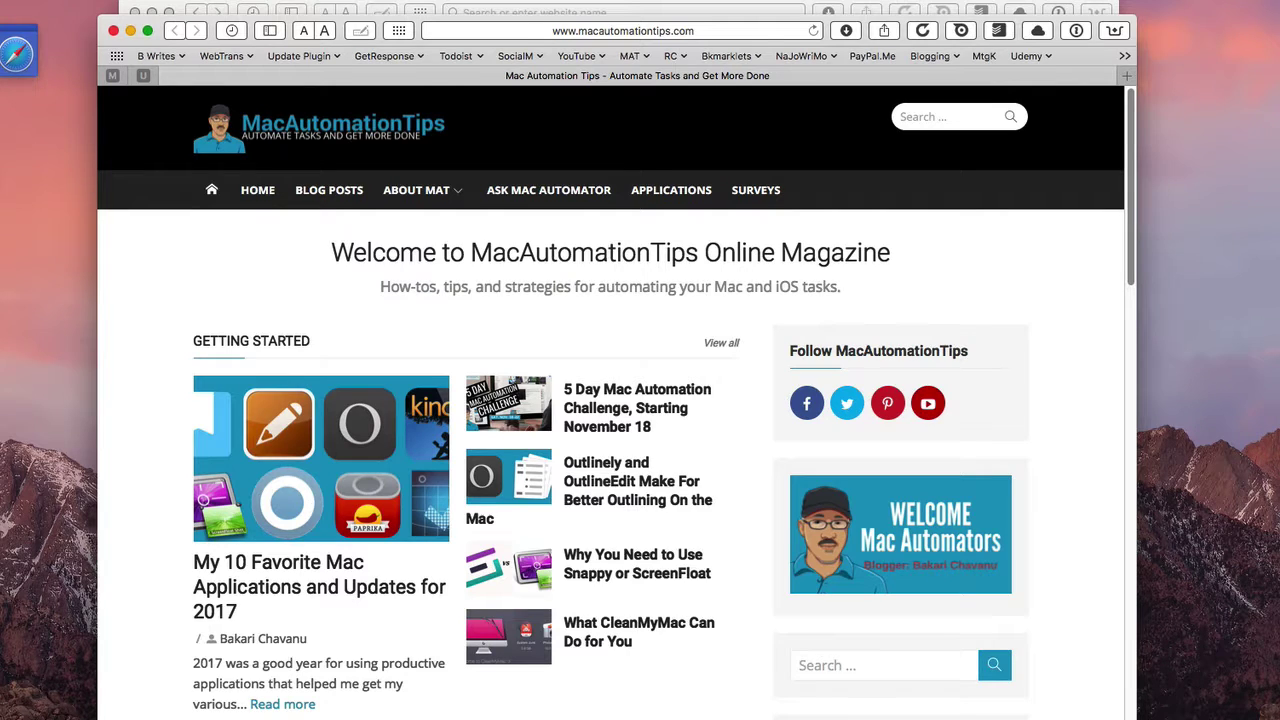
key(ctrl+space)
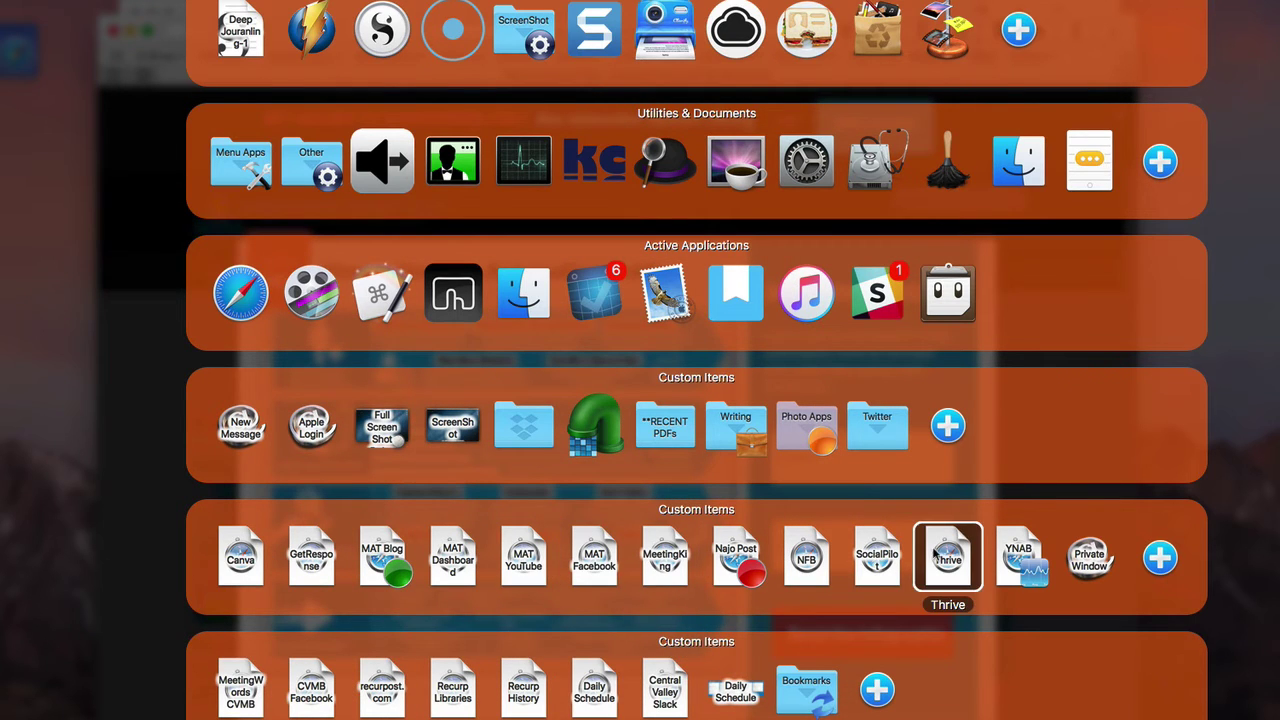
mouse_move(960, 580)
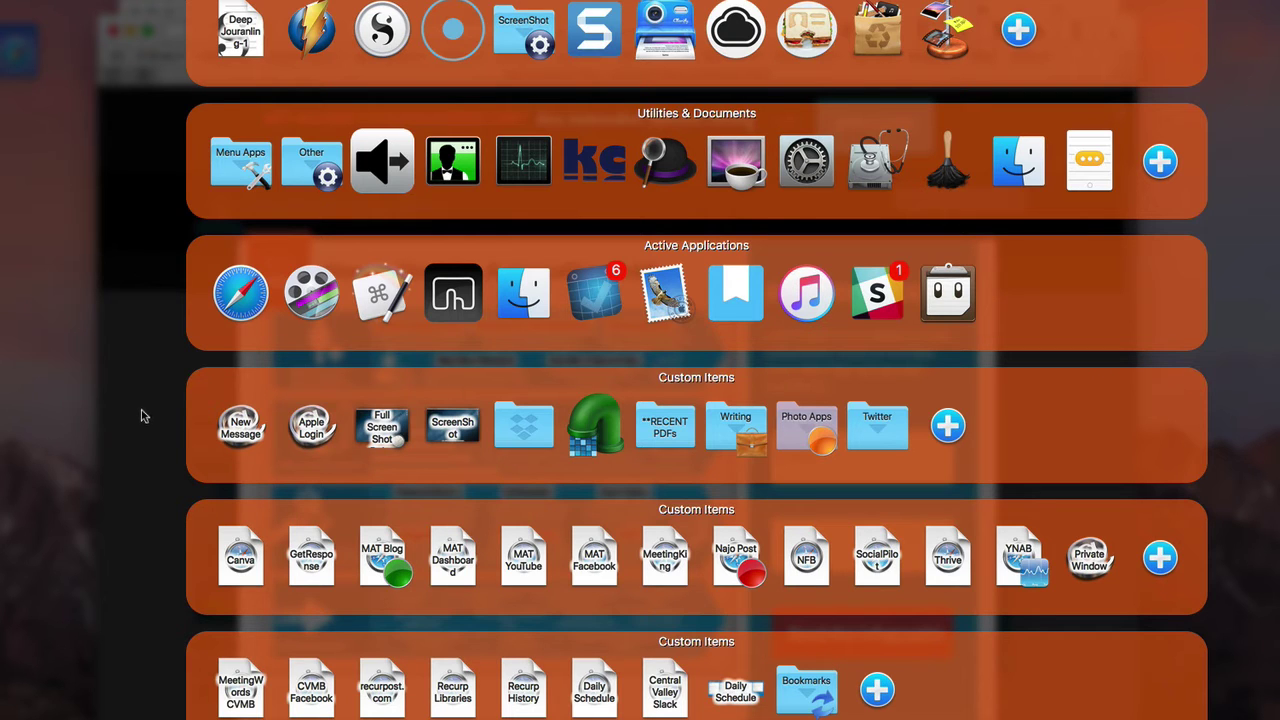
key(Escape)
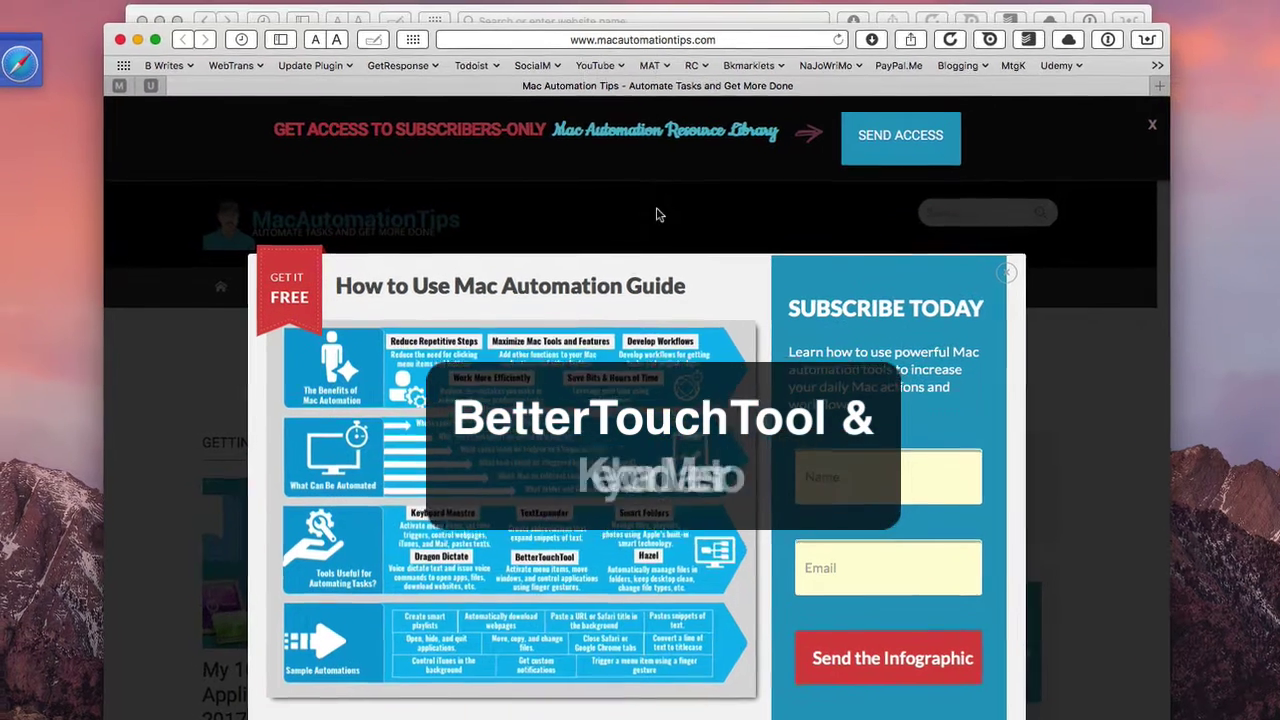
Open Twitter from the Safari Bookmarks palette using the Ctrl+Option+Cmd+B hotkey
key(ctrl+alt+super+b)
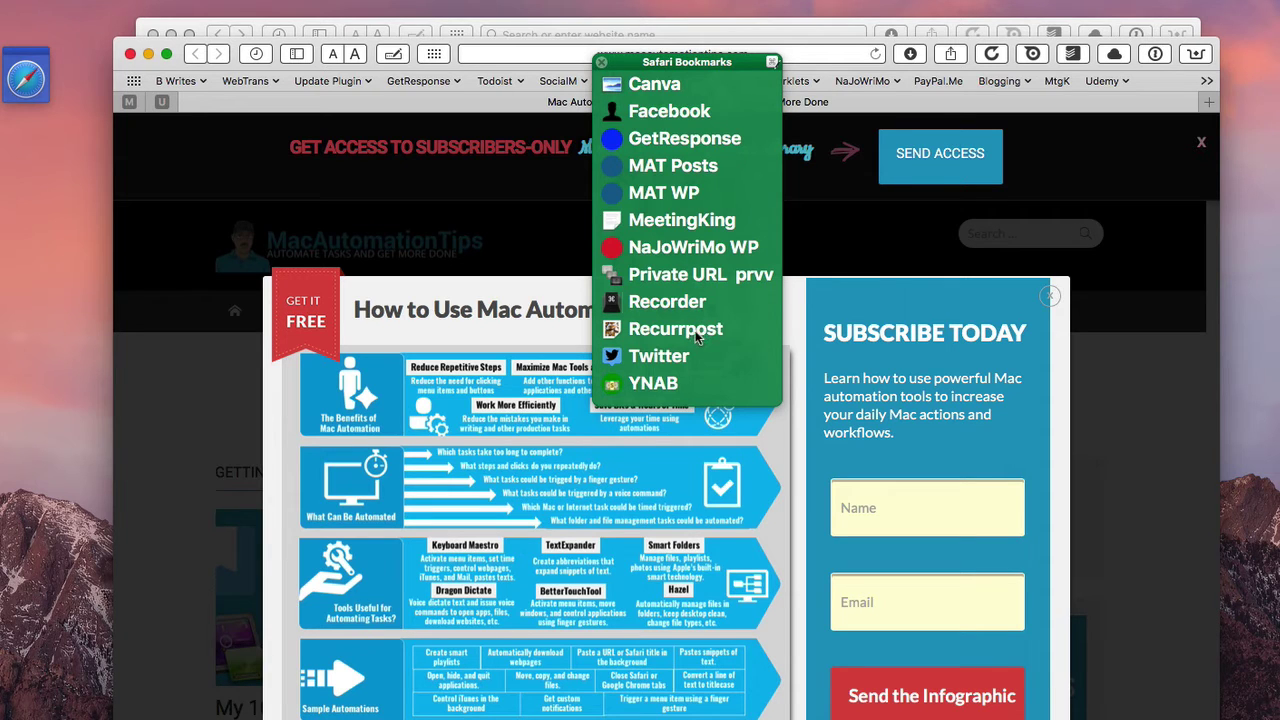
click(672, 358)
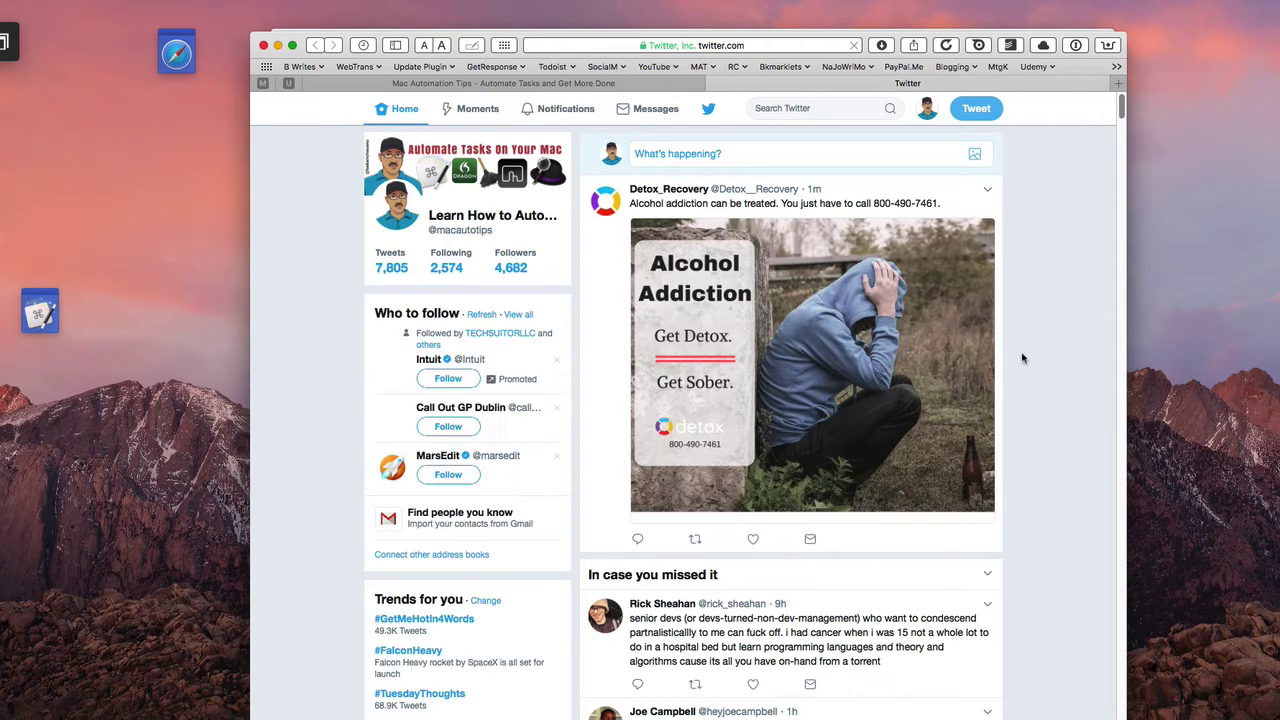
scroll(1022, 358, down, 3)
scroll(1022, 358, down, 1)
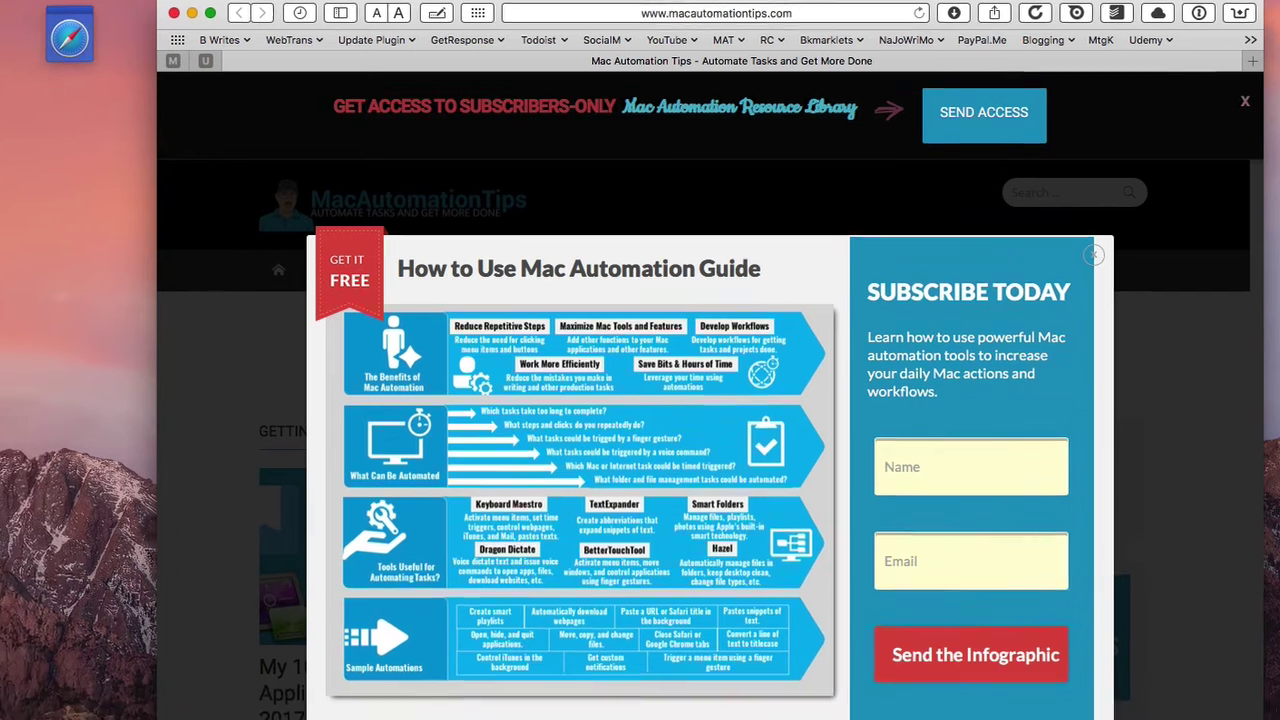
key(super+Tab)
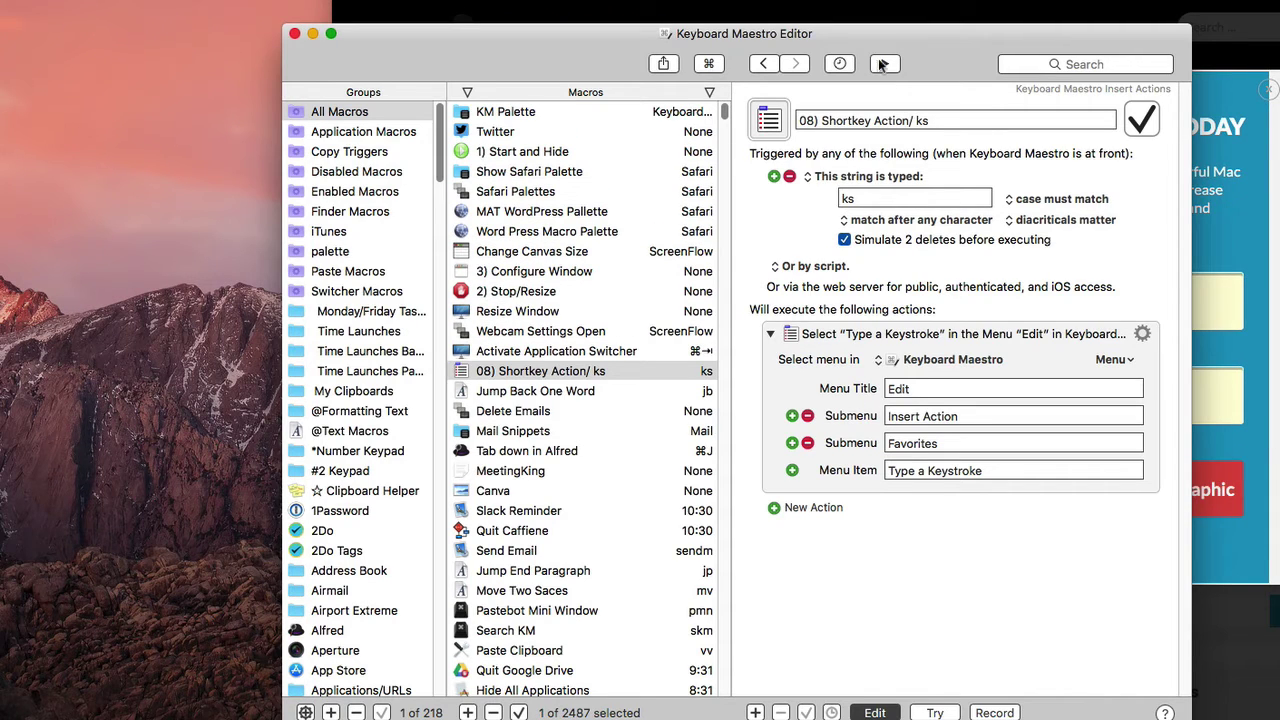
scroll(362, 245, down, 5)
scroll(362, 245, down, 10)
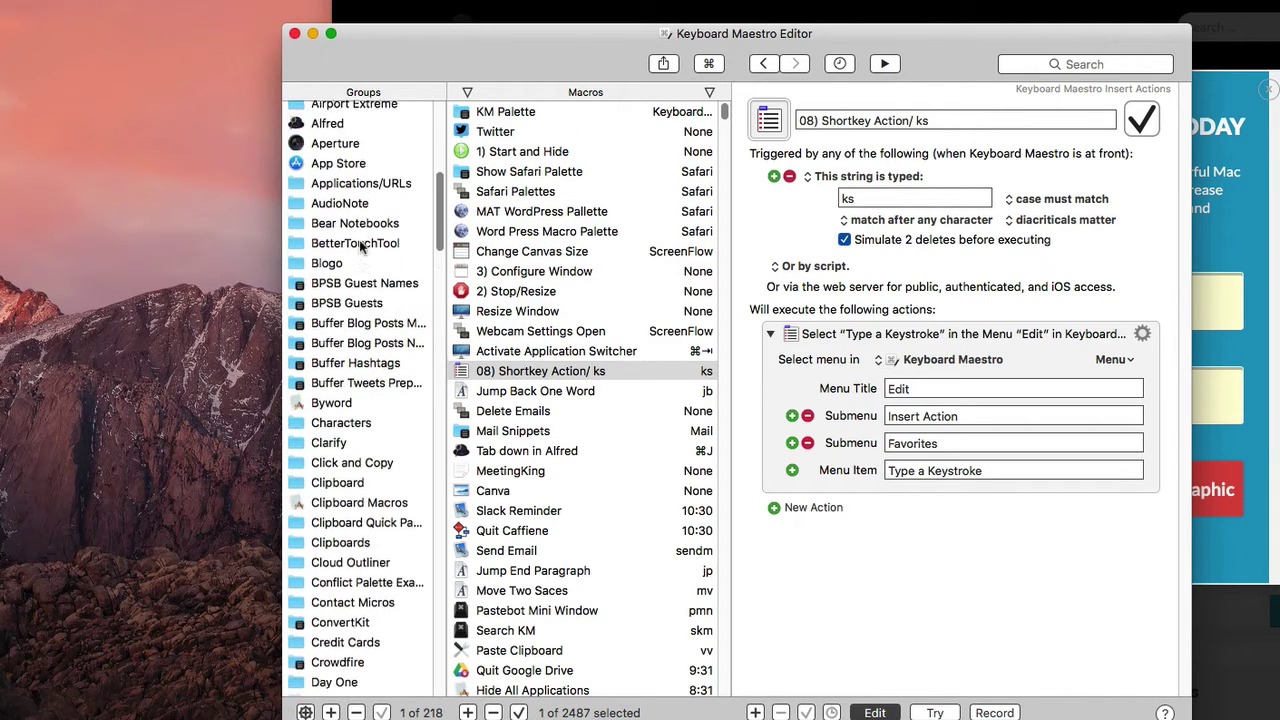
scroll(376, 229, down, 20)
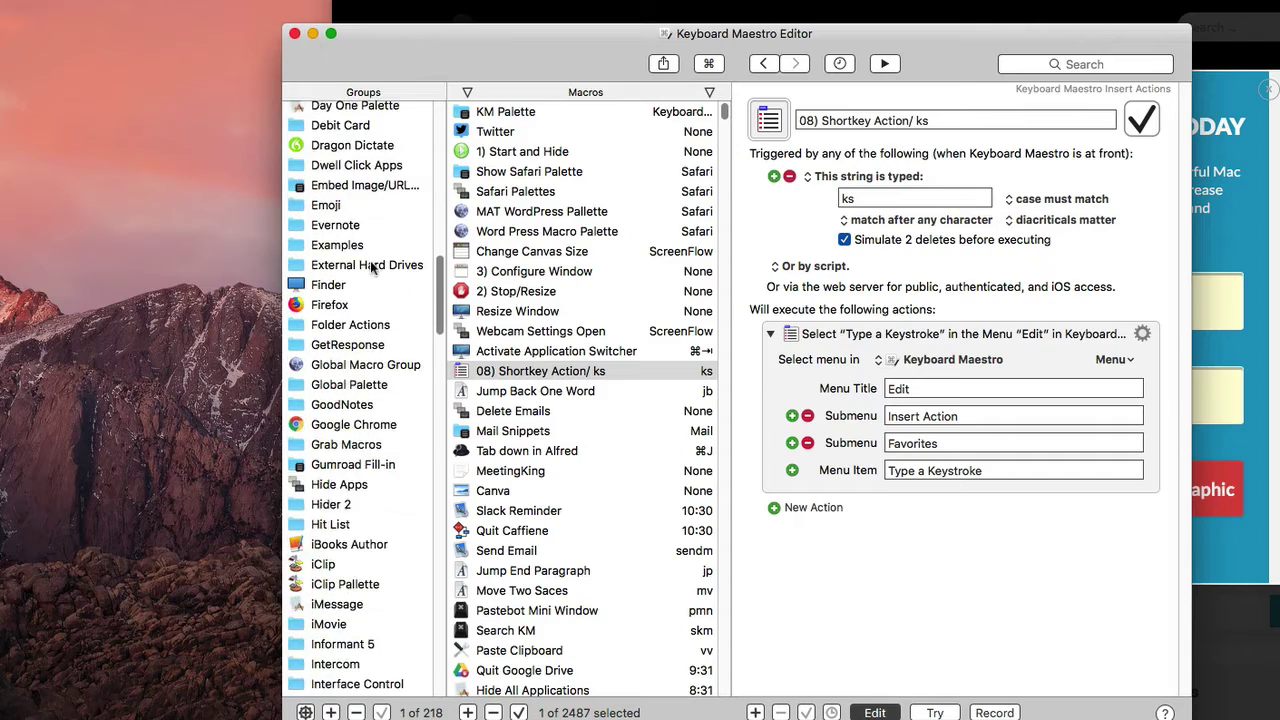
scroll(376, 344, down, 20)
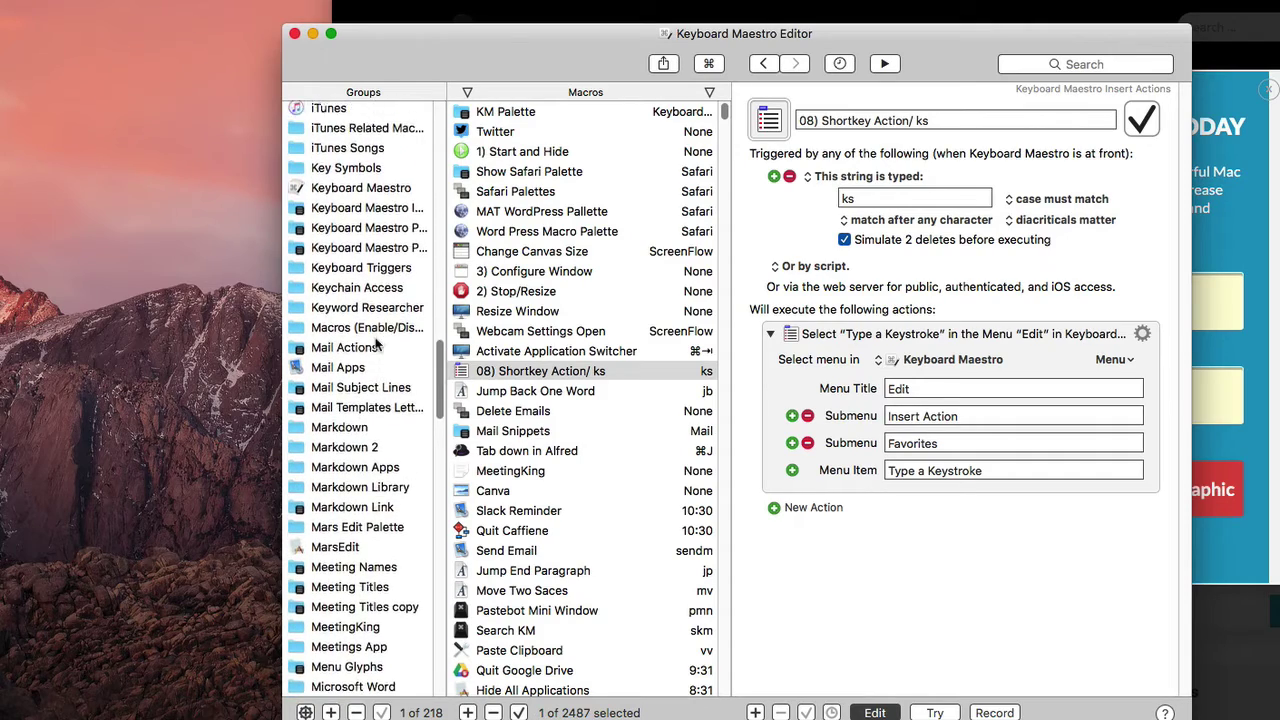
scroll(376, 344, down, 20)
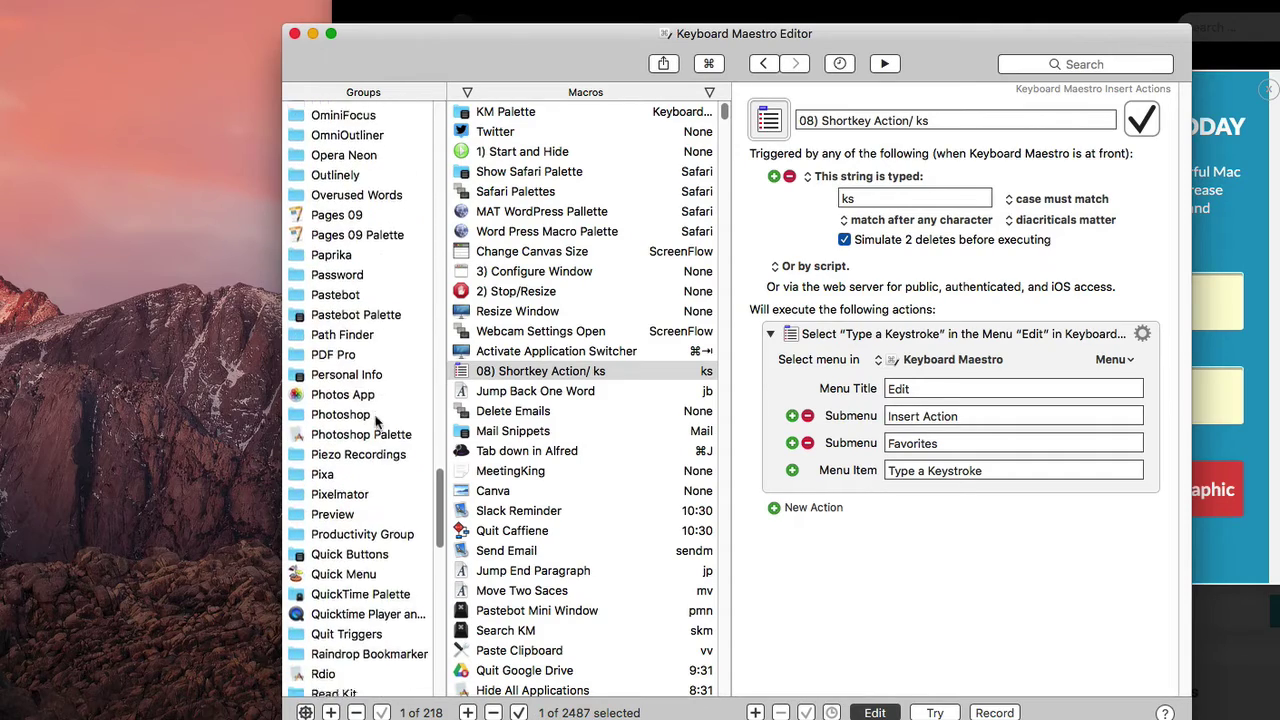
Review the Twitter, MeetingKing, Canva and YNAB URL macros and the group's ^F5 palette hot key
click(399, 394)
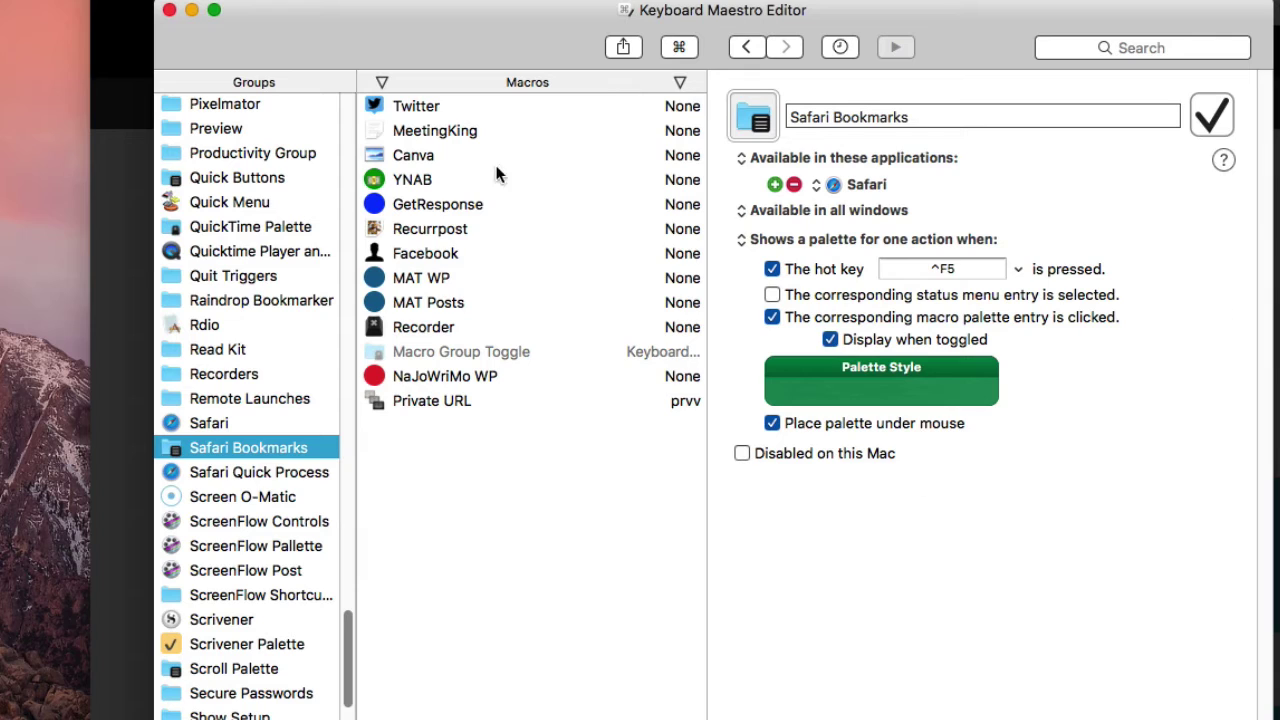
click(492, 105)
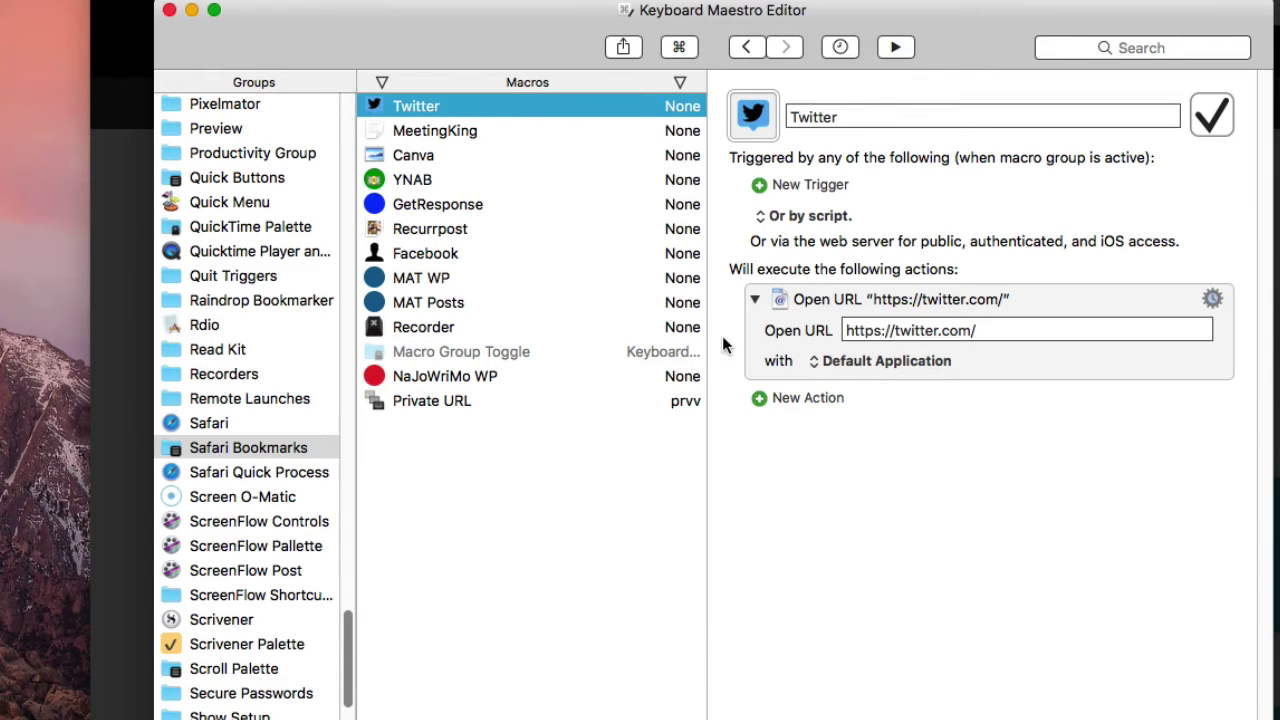
click(532, 140)
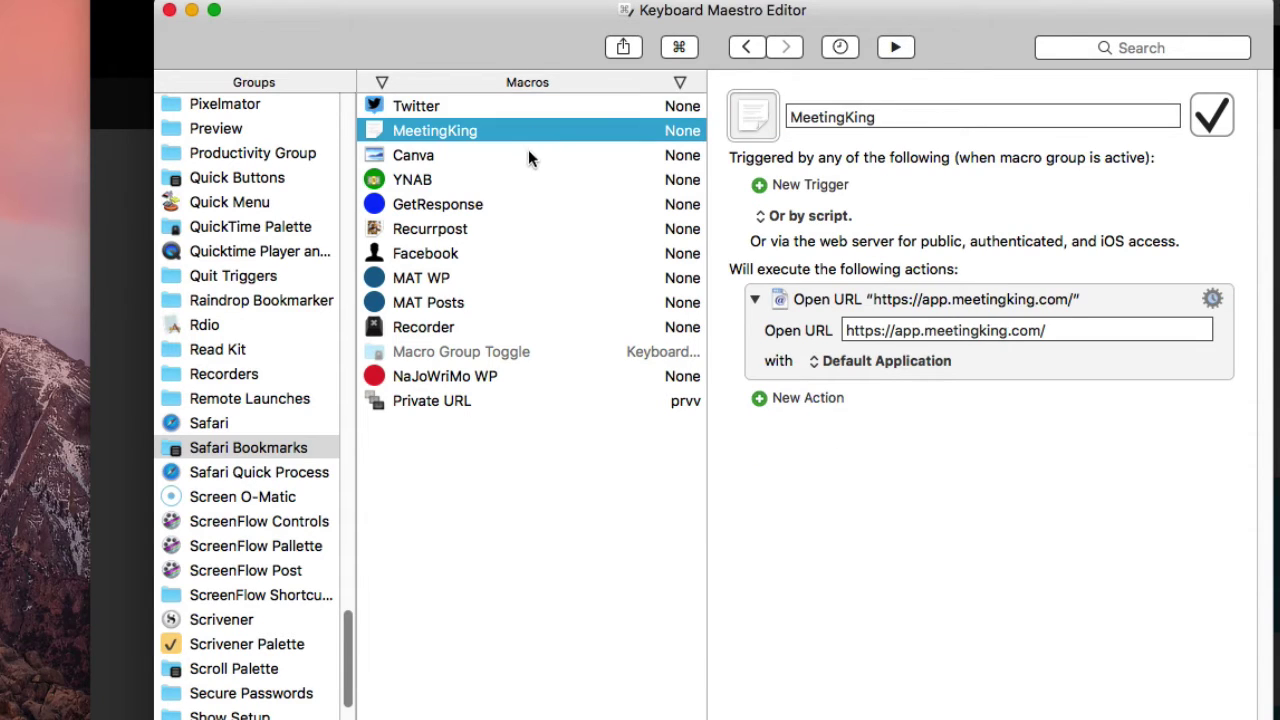
click(524, 154)
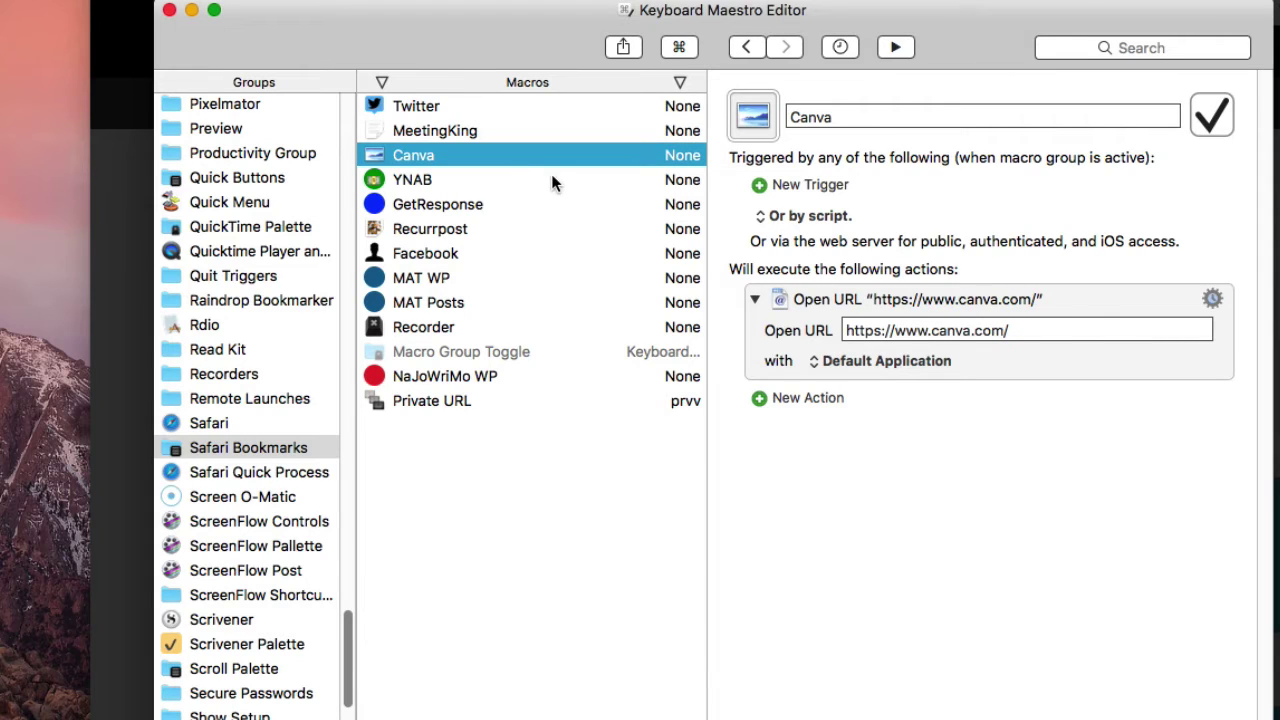
click(551, 179)
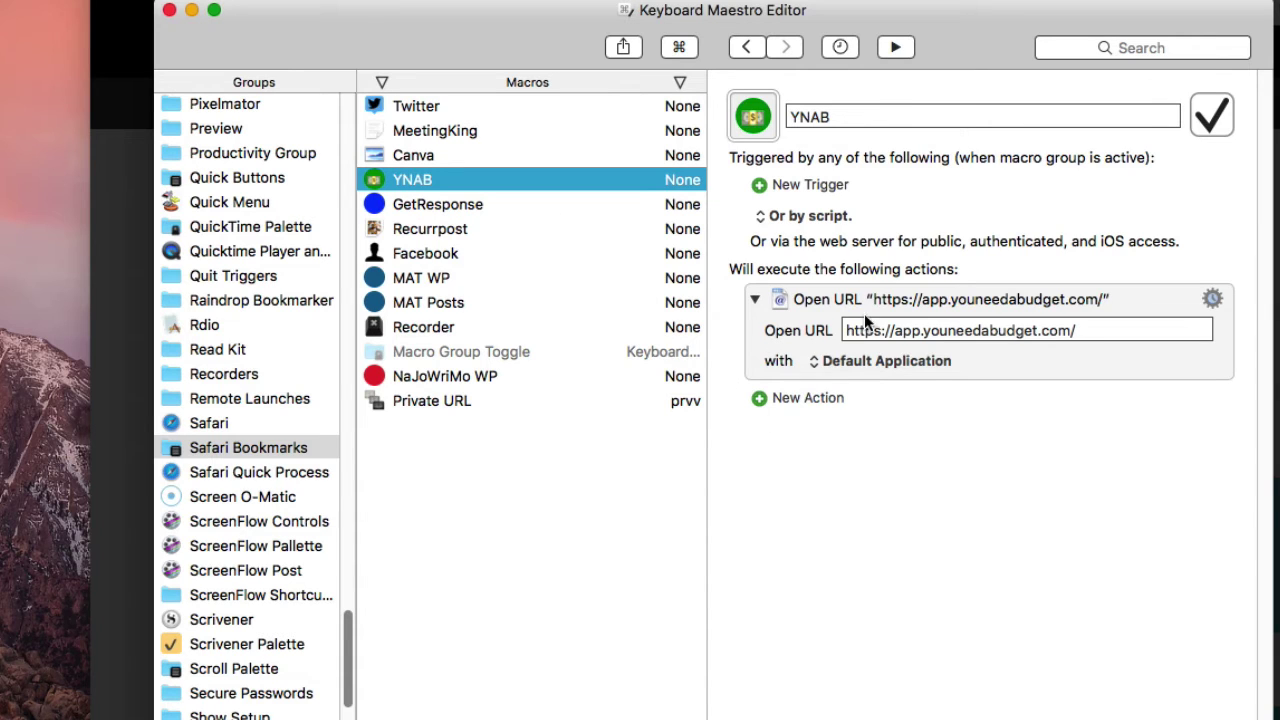
click(317, 448)
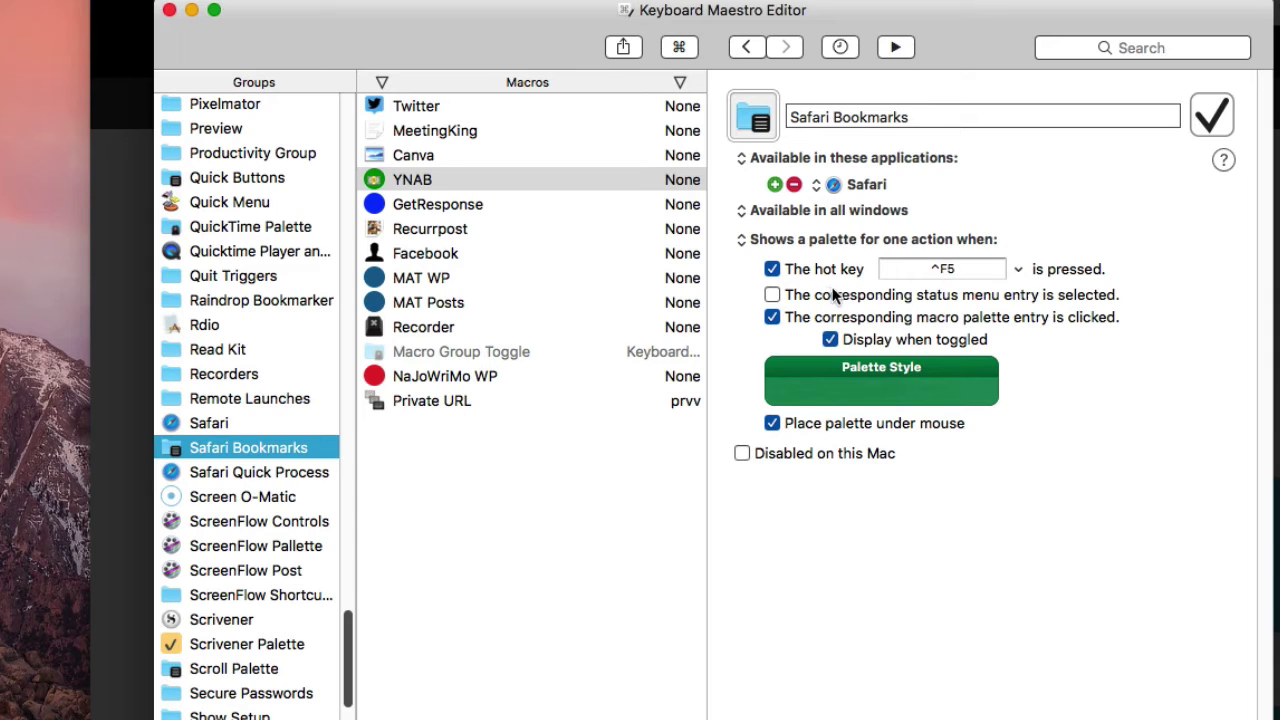
click(965, 270)
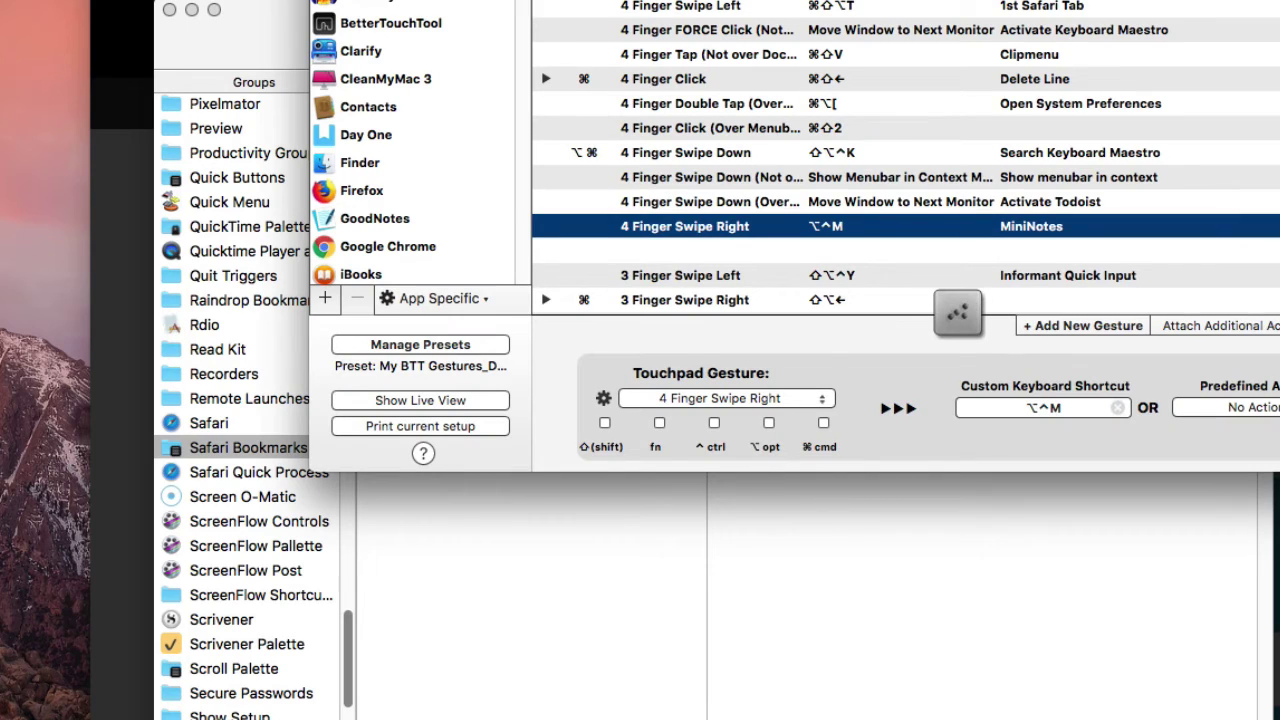
Show Safari's trackpad gestures in BetterTouchTool and select the 3 Finger Click sending ^F5
drag(1060, 0, 956, 37)
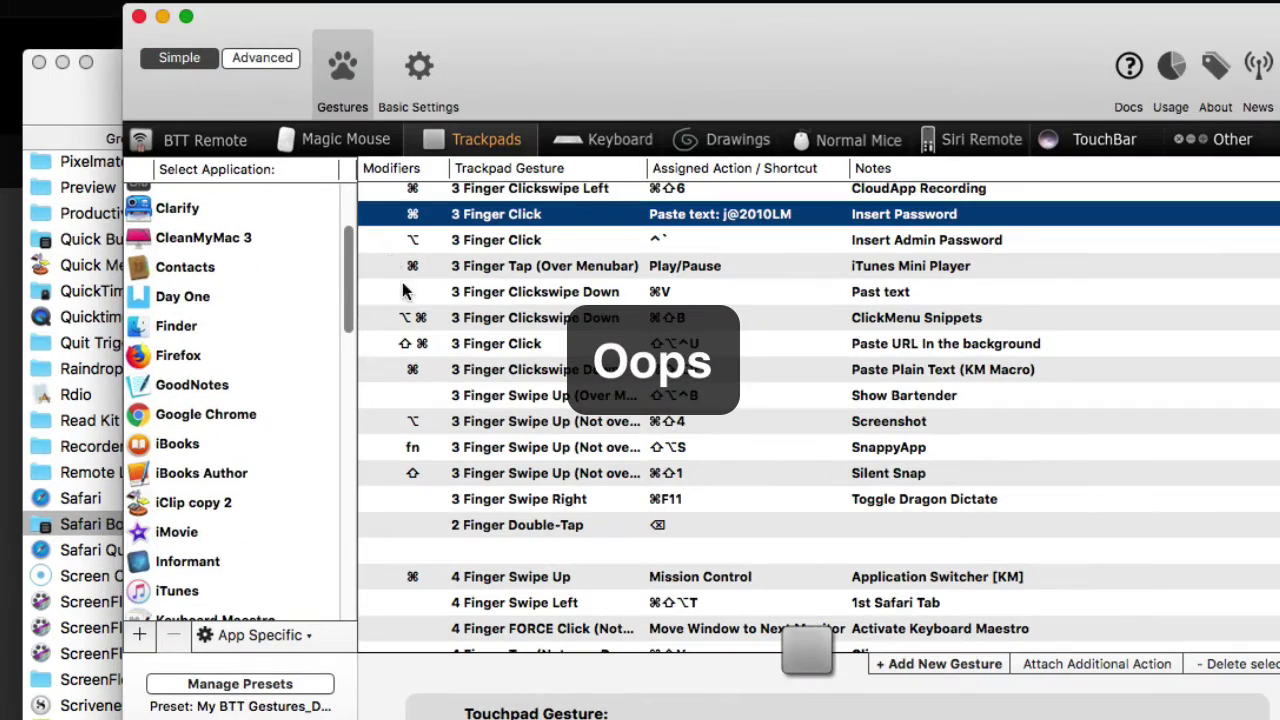
scroll(304, 280, down, 10)
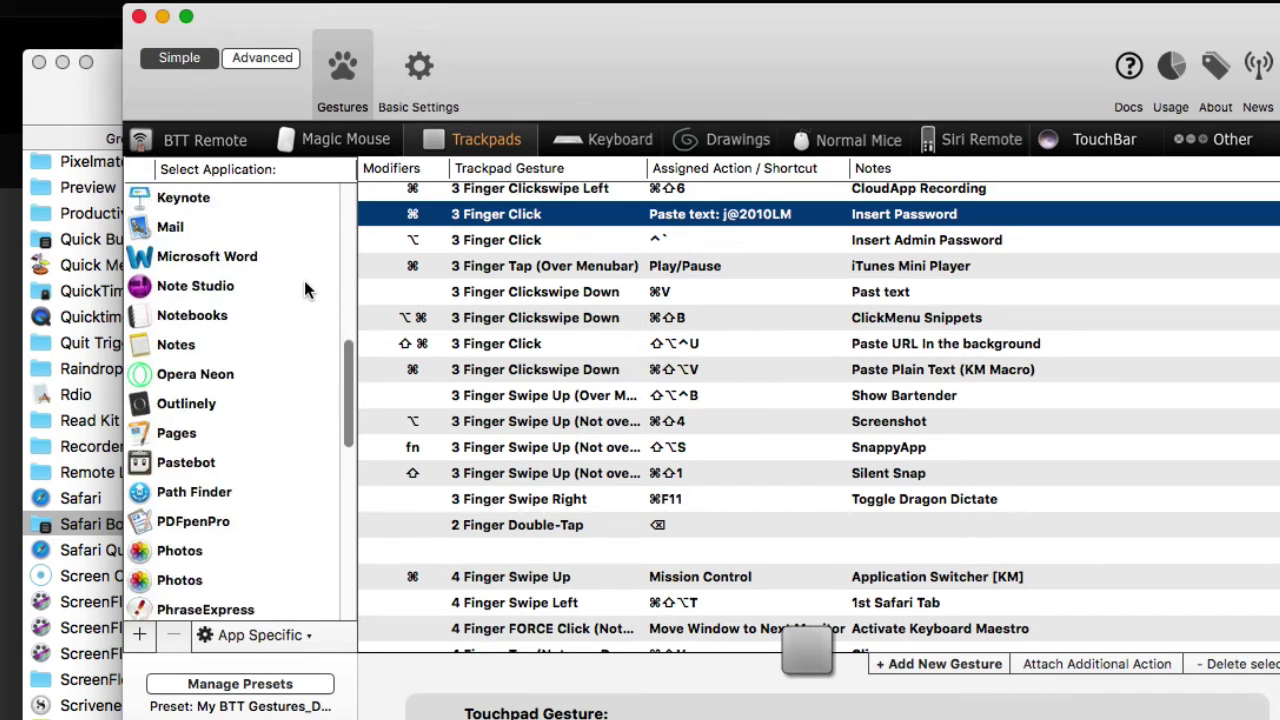
scroll(229, 349, down, 5)
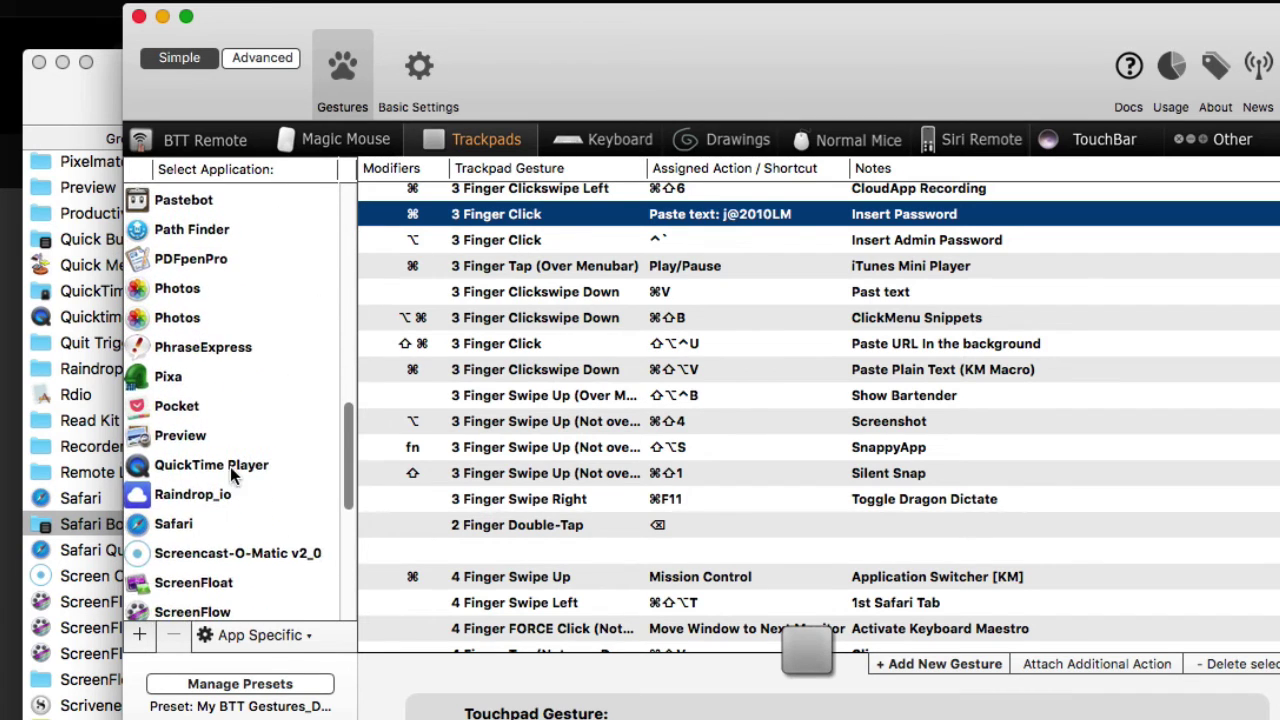
click(229, 518)
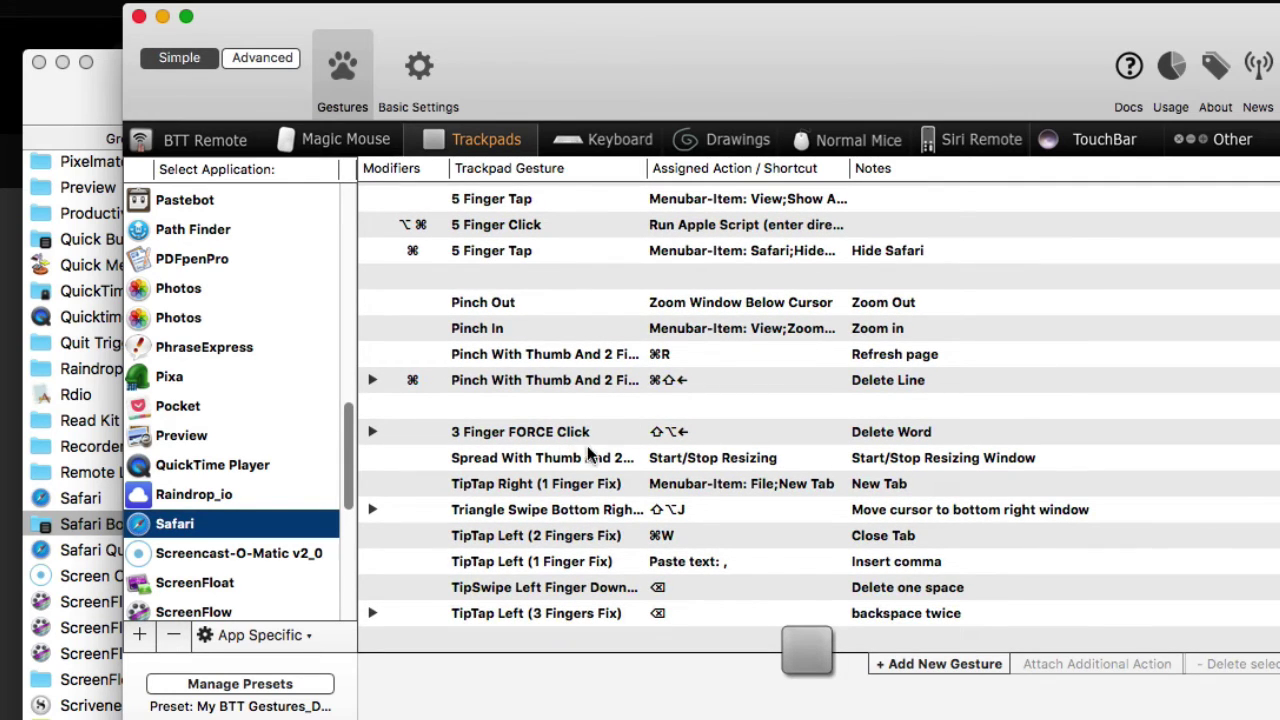
scroll(584, 437, up, 8)
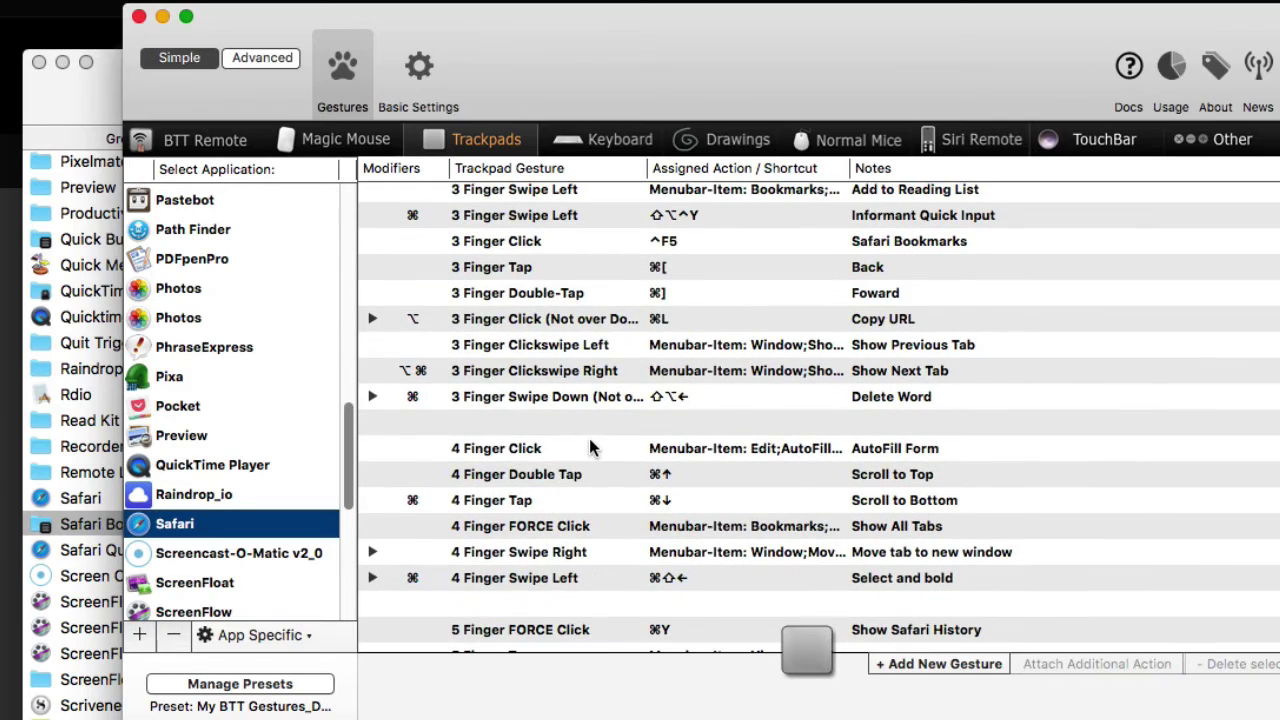
scroll(589, 448, up, 3)
click(608, 344)
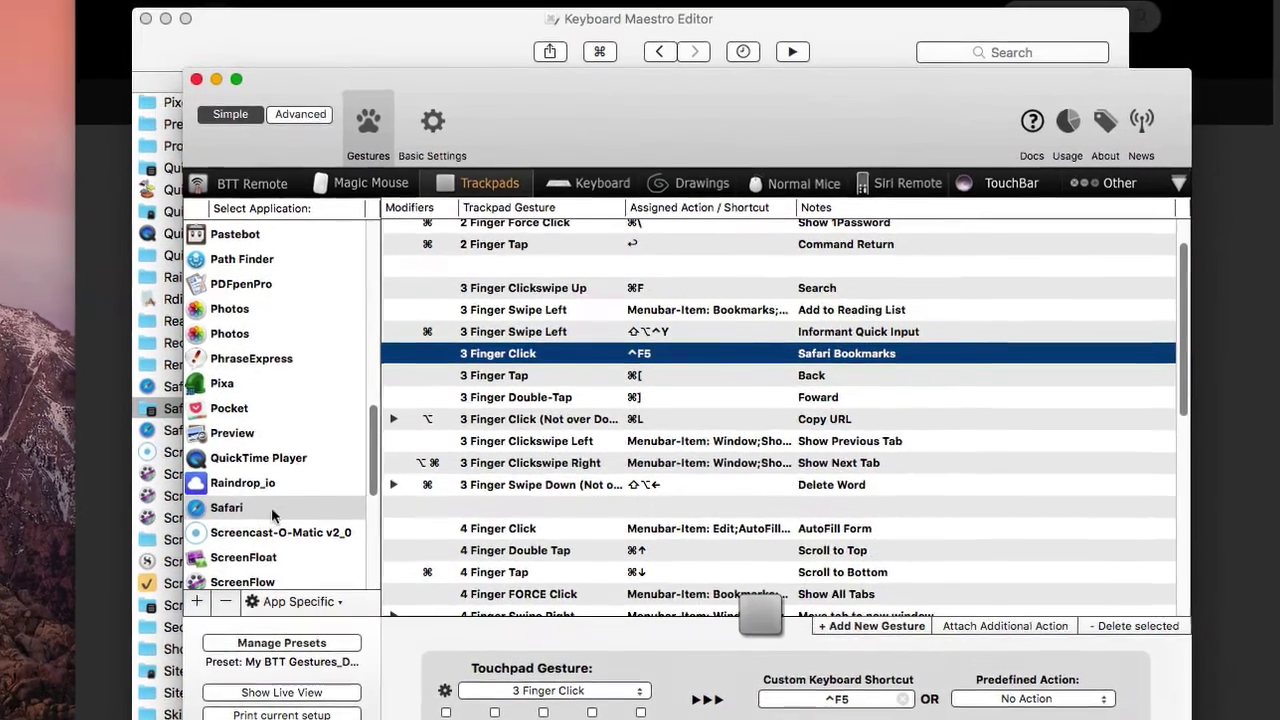
scroll(275, 635, down, 3)
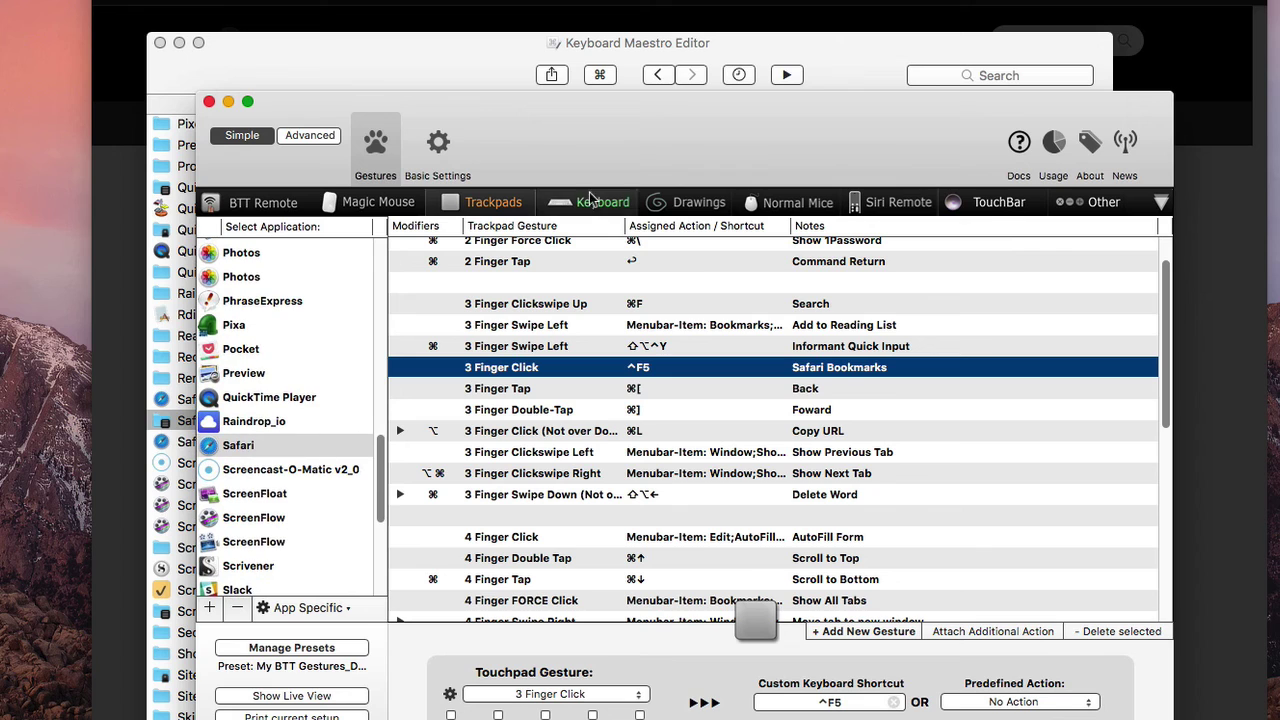
Switch to Safari and three-finger click to pop up the Safari Bookmarks palette
key(super+Tab)
click(820, 17)
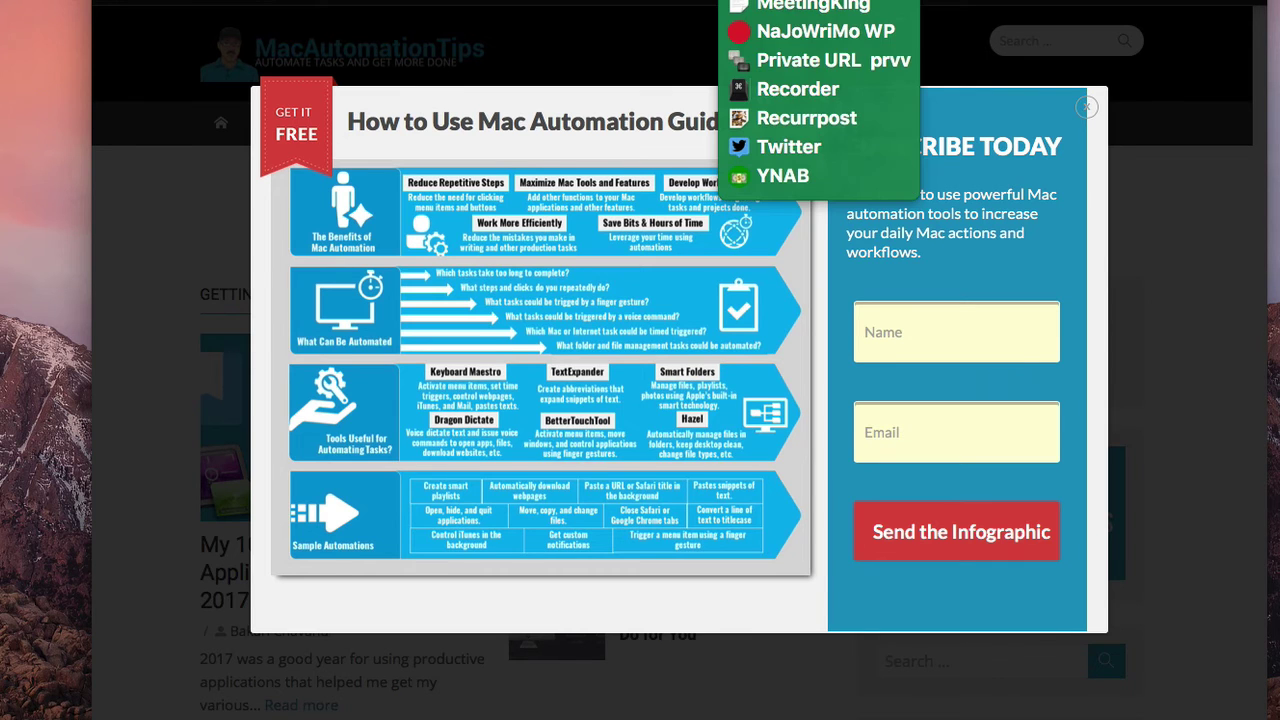